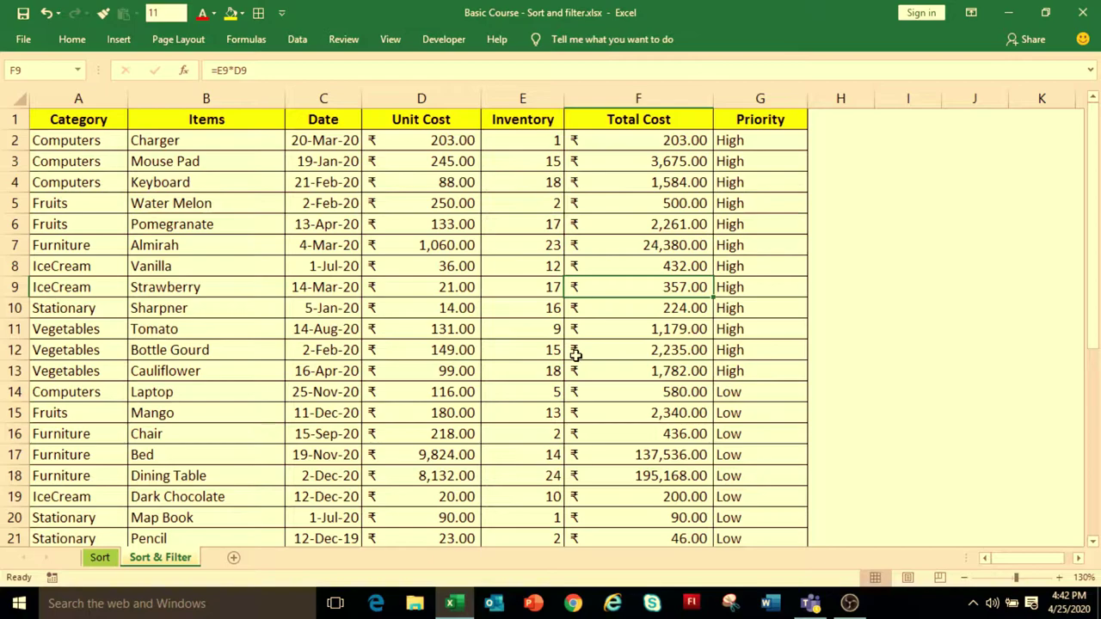
Sort the inventory table by Category A to Z, starting with Computers, then Fruits and Furniture
click(297, 38)
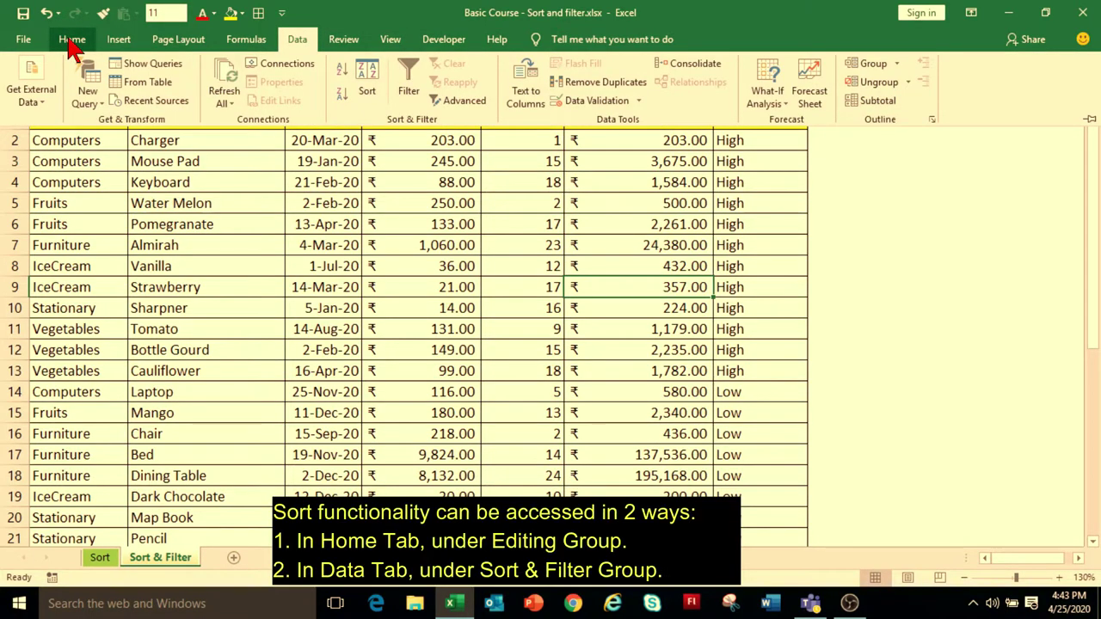
click(73, 42)
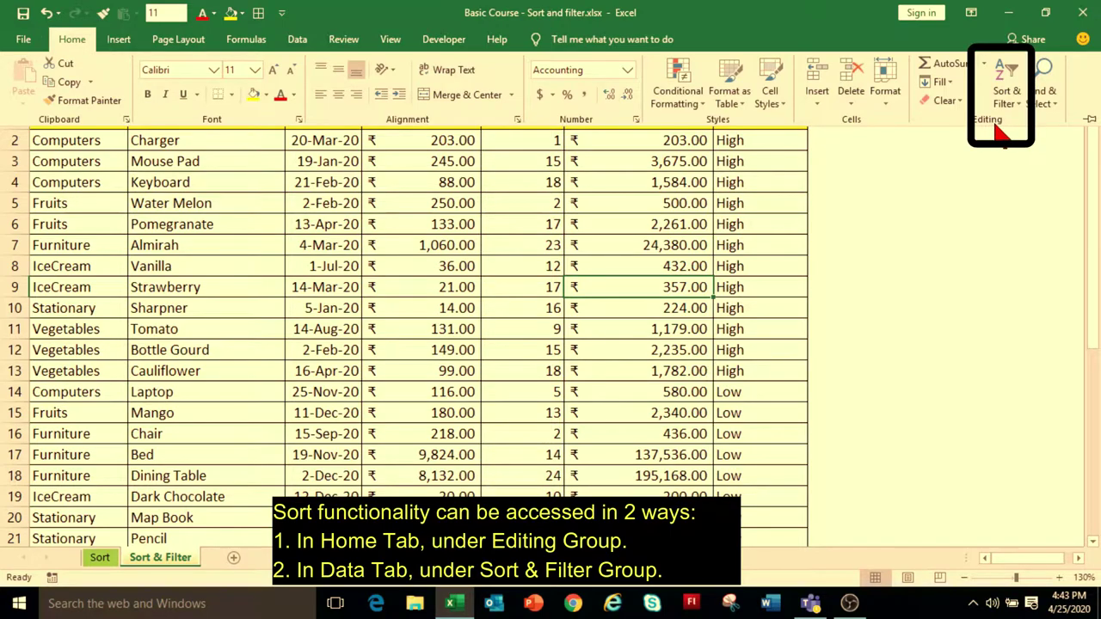
click(302, 41)
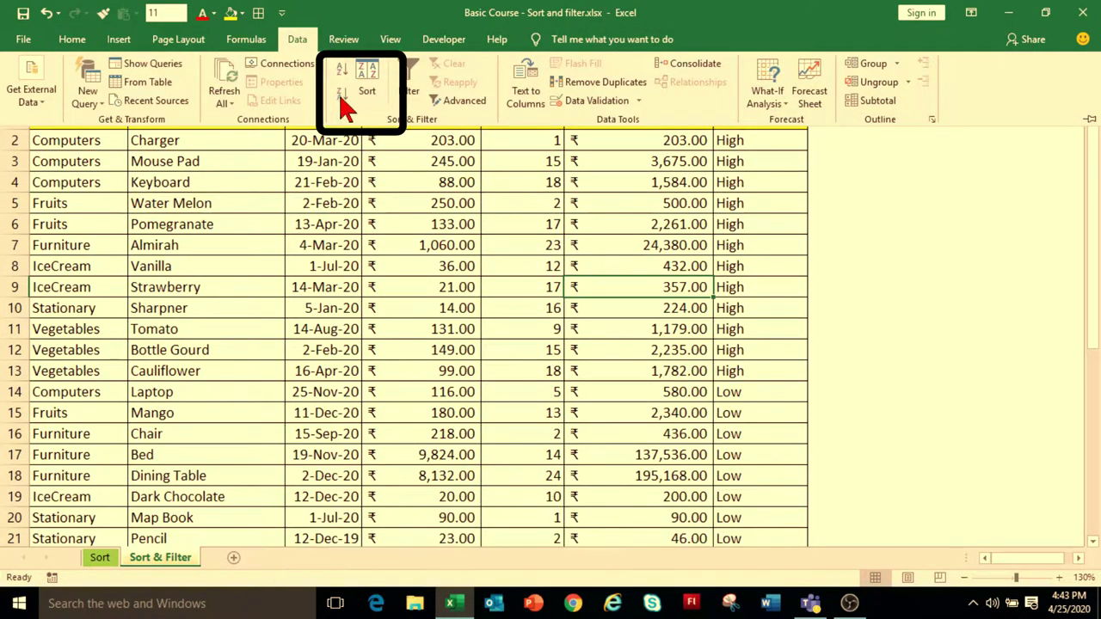
click(127, 242)
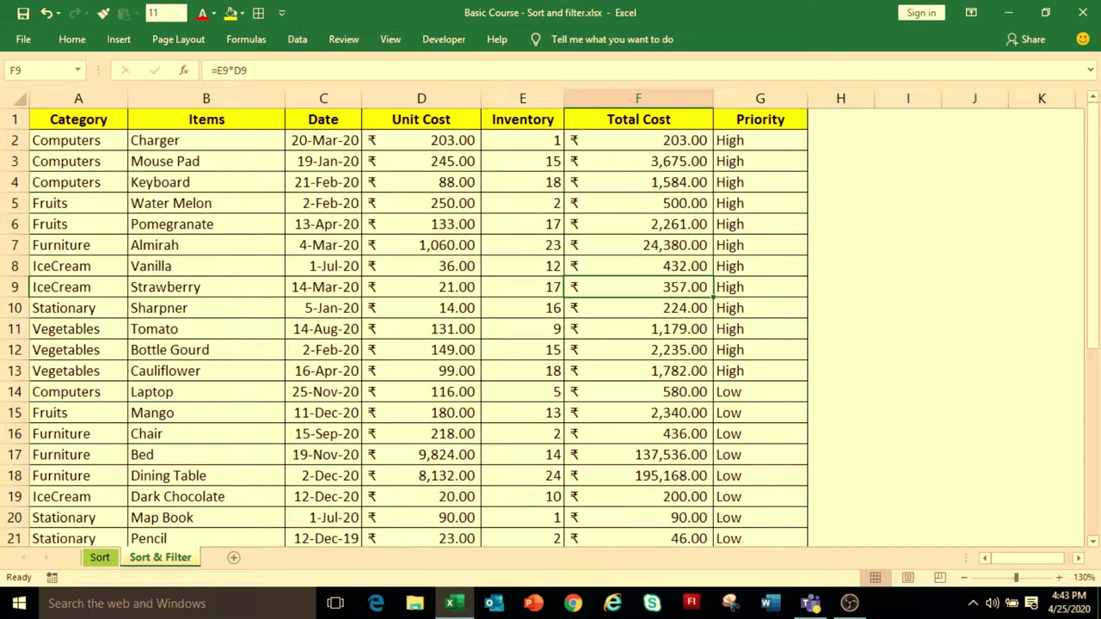
click(56, 205)
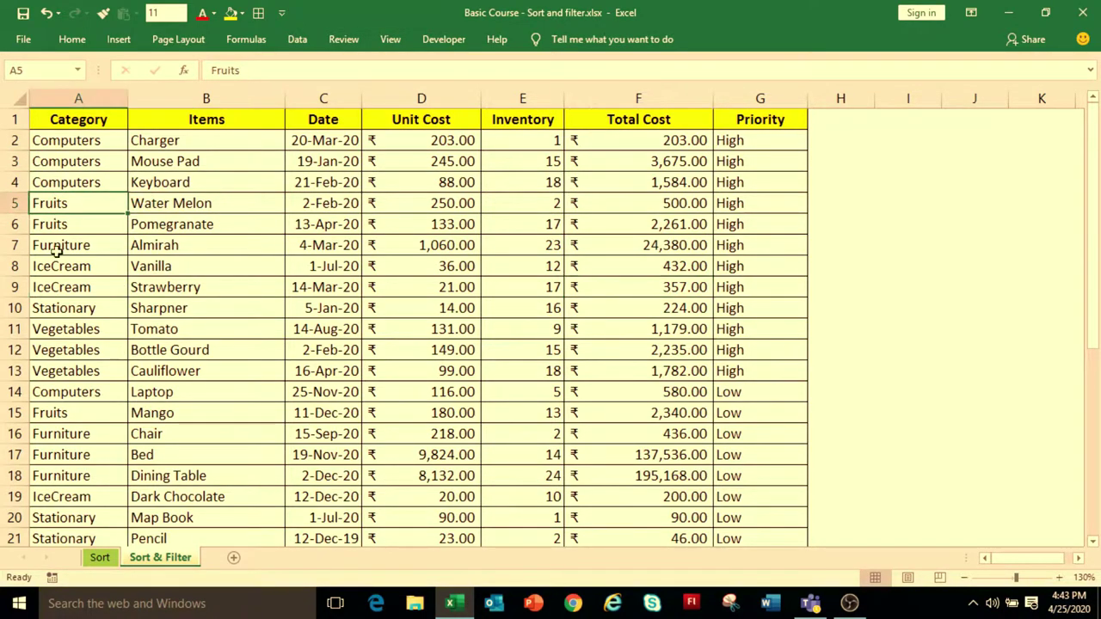
click(75, 39)
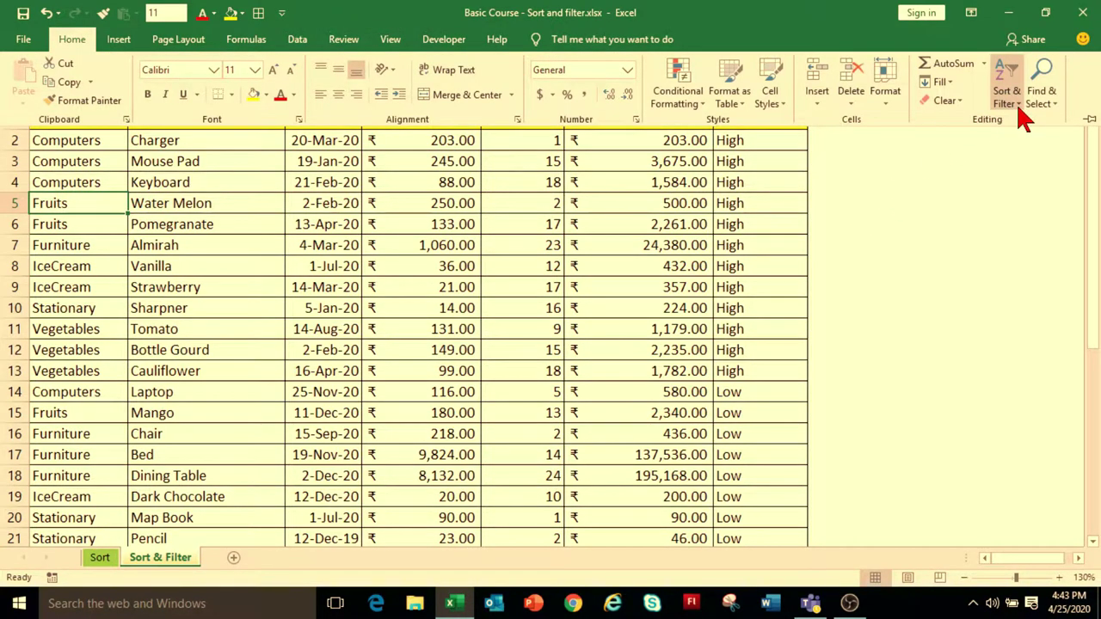
click(1020, 116)
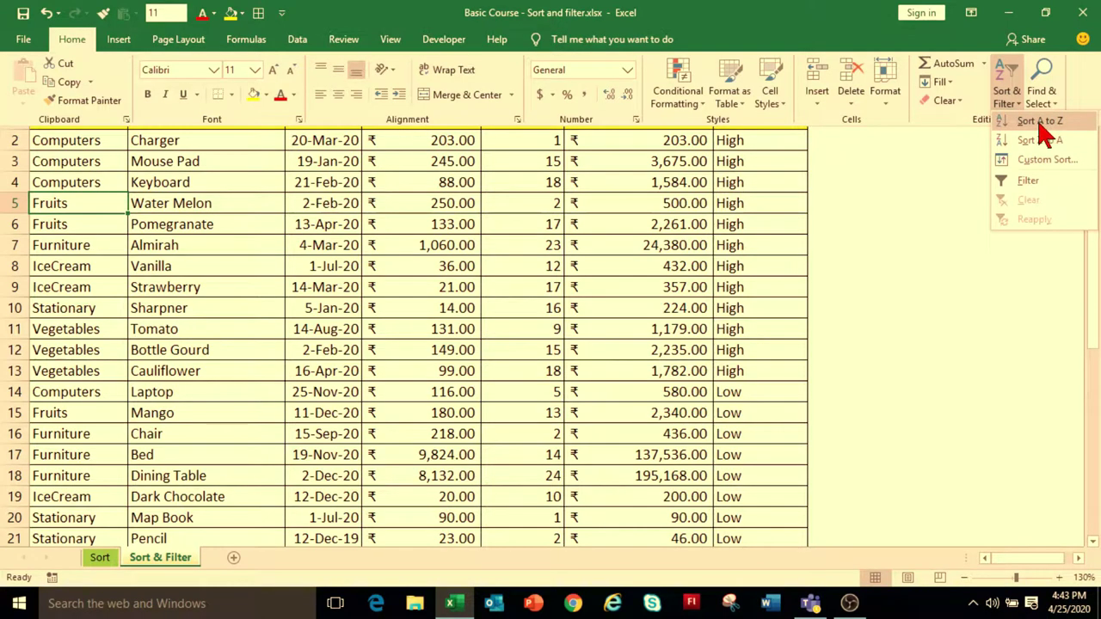
click(1039, 123)
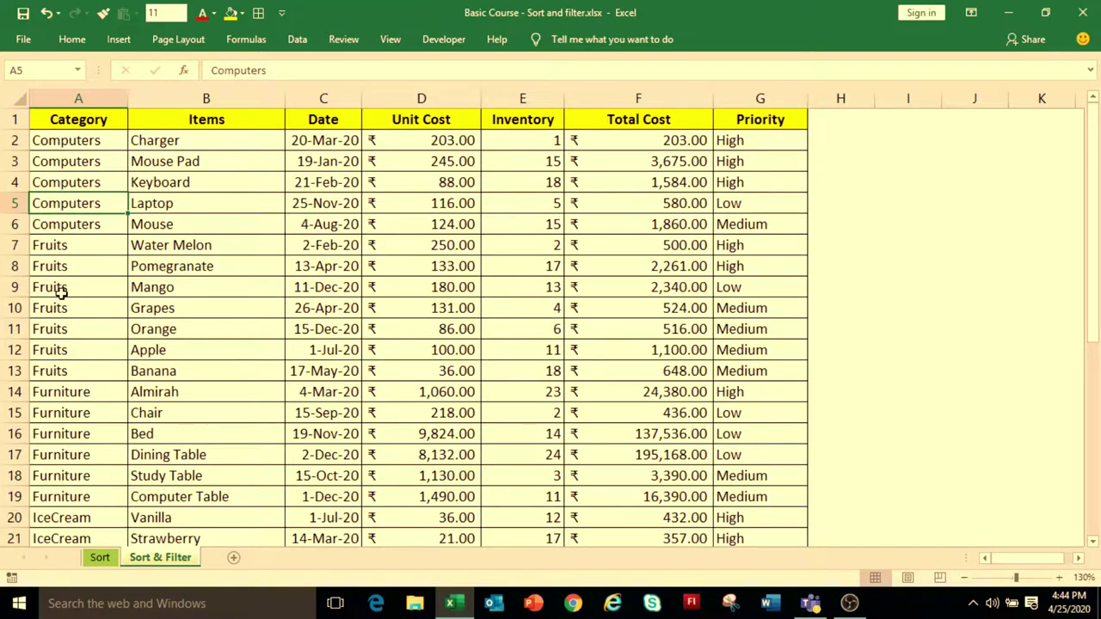
Sort the inventory table by Category Z to A so Vegetables rows come first
click(62, 292)
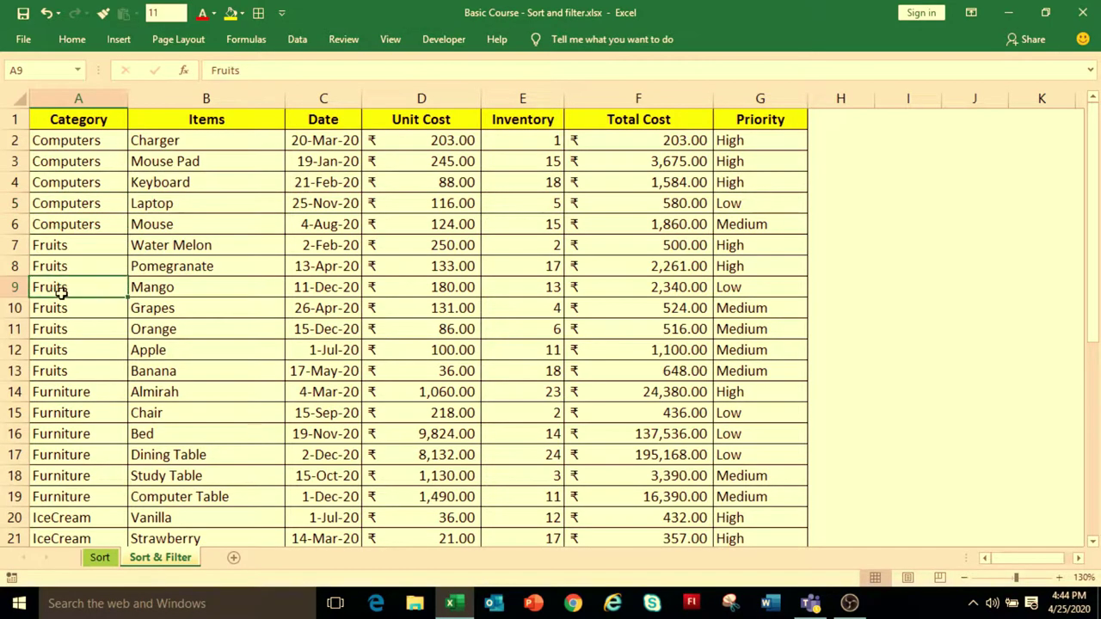
click(76, 44)
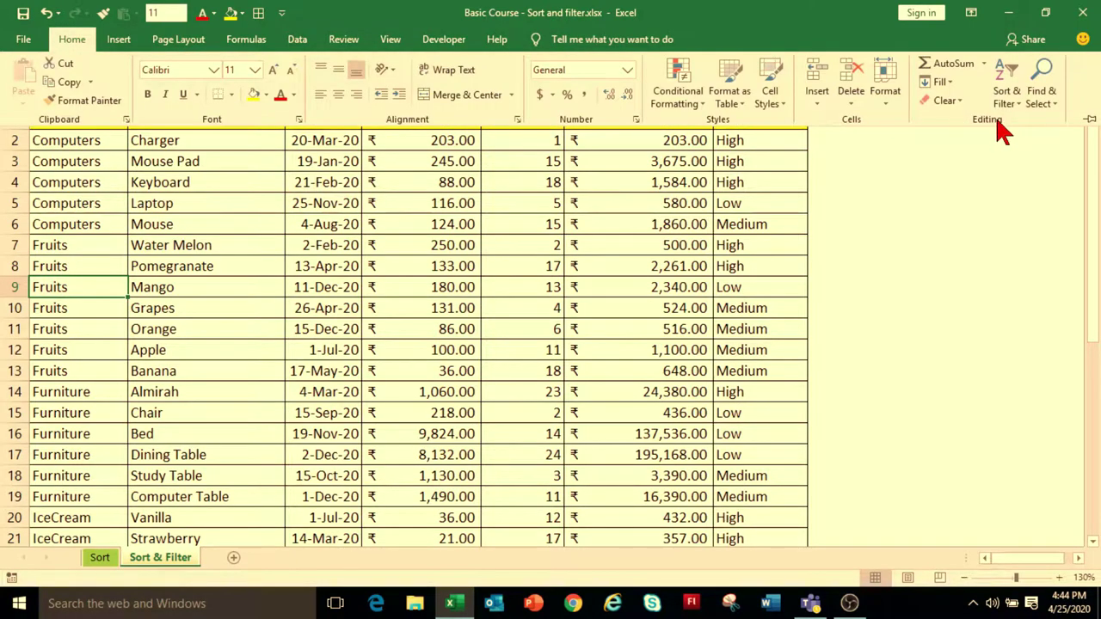
click(1017, 102)
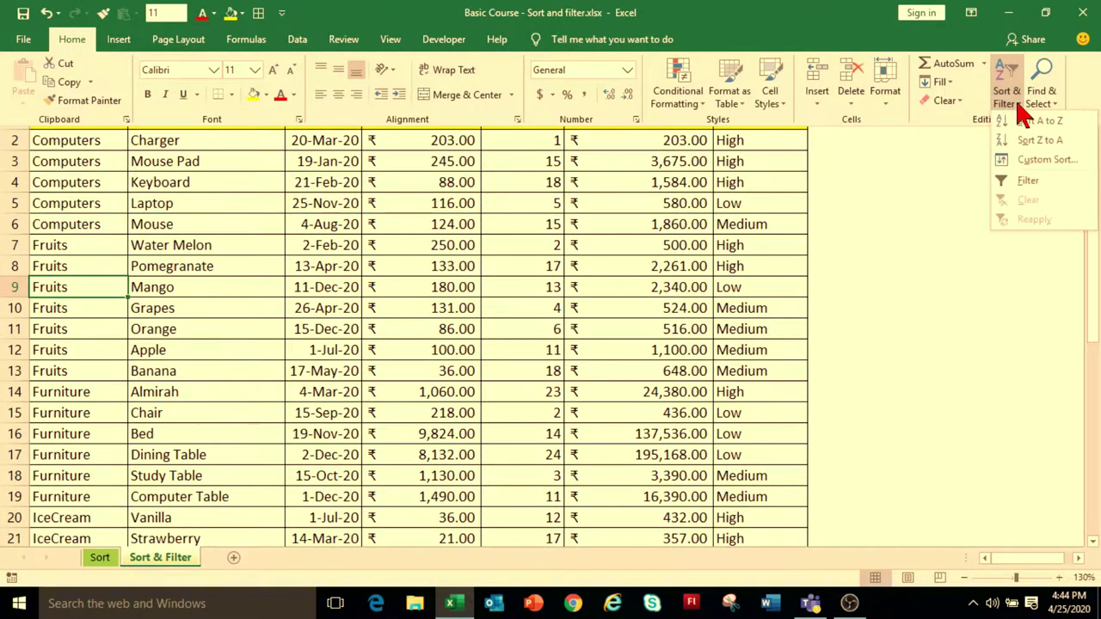
click(1064, 146)
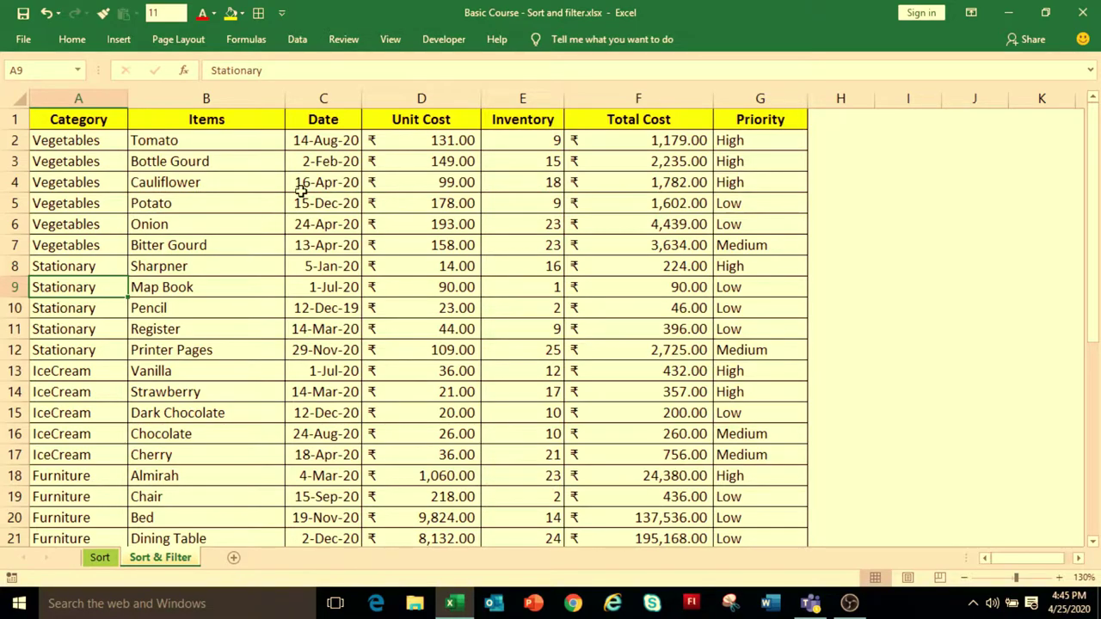
Sort the table by Date oldest to newest, from 12-Dec-19 through 1-Jul-20
click(311, 219)
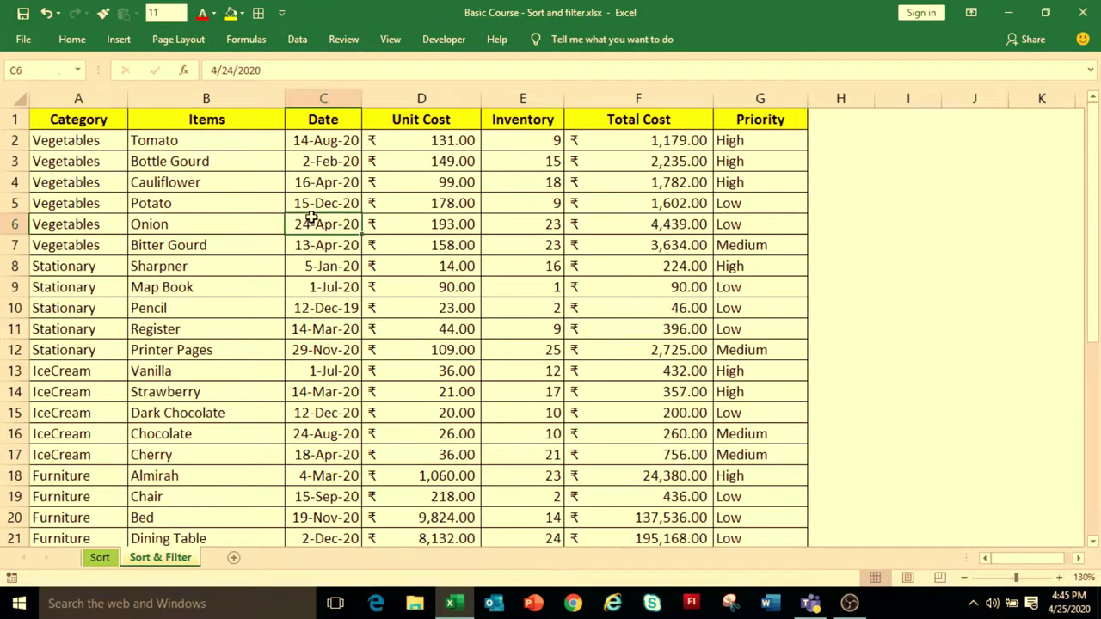
click(297, 50)
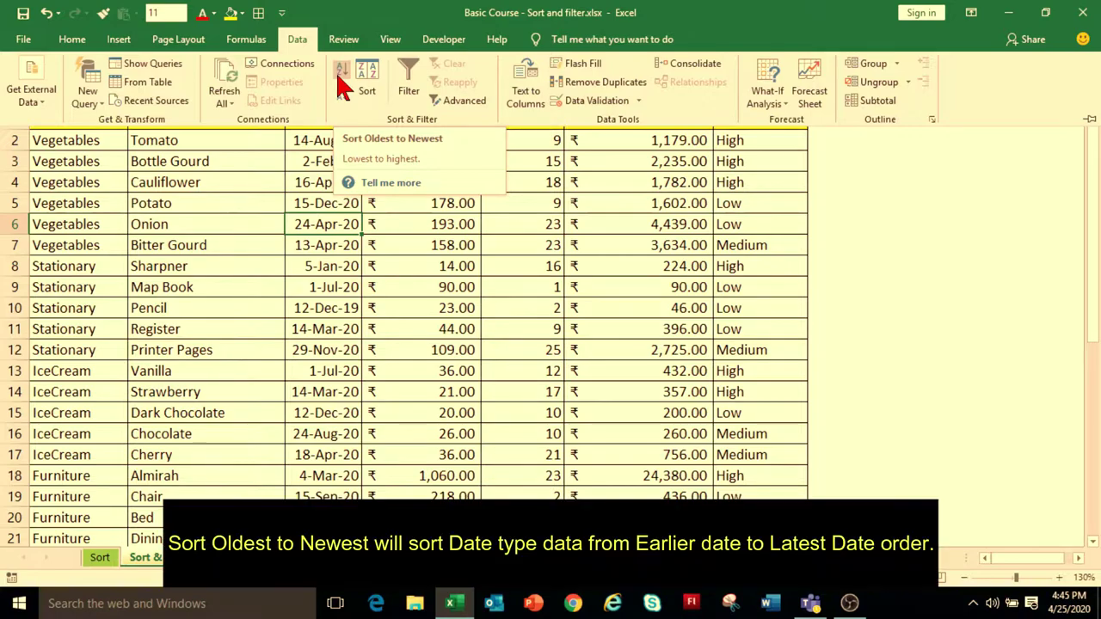
click(341, 76)
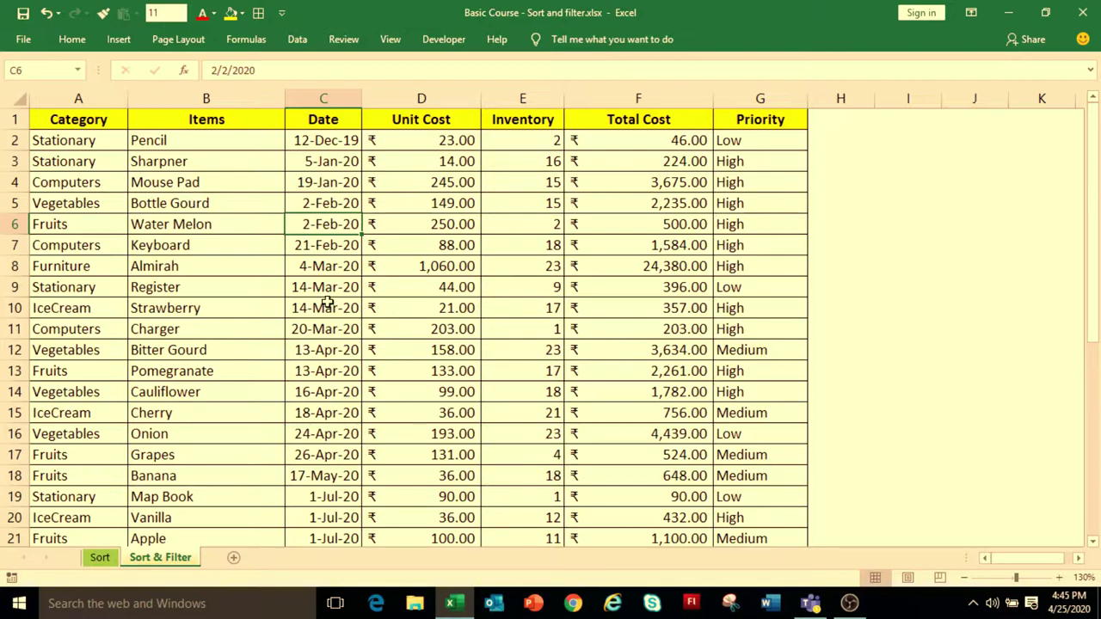
click(338, 206)
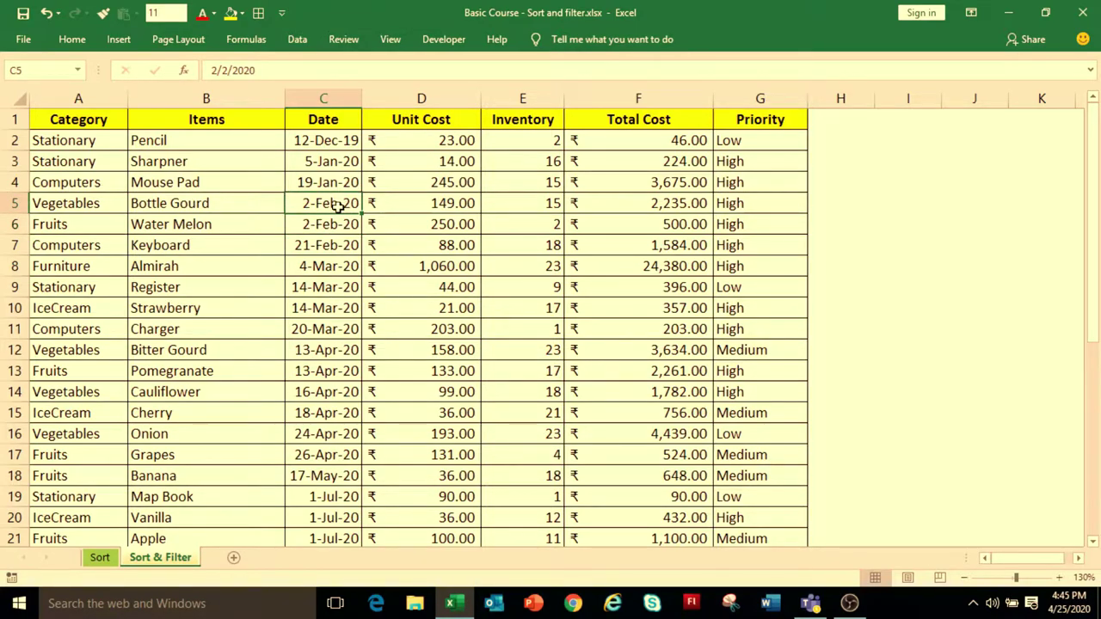
Sort the table by Date newest to oldest, starting with 15-Dec-20
click(301, 43)
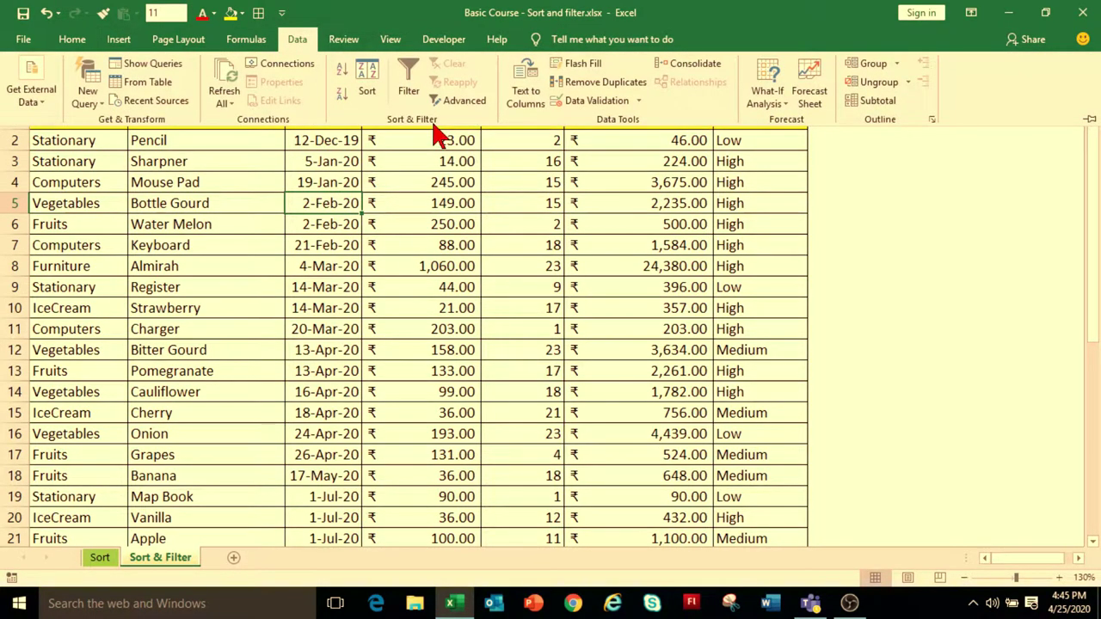
click(343, 96)
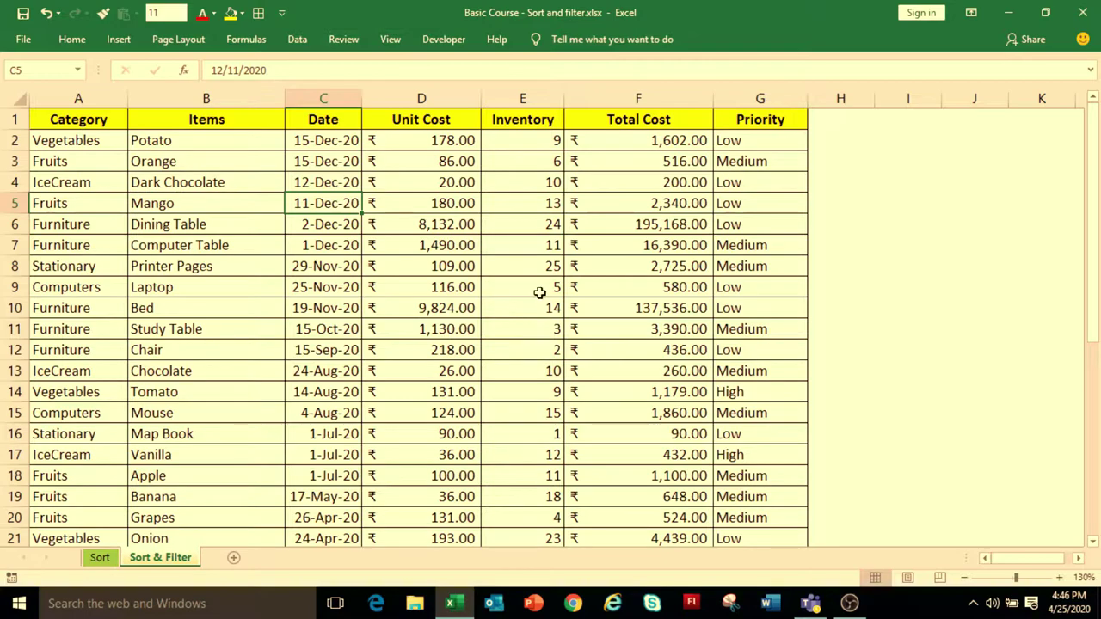
Sort the table by Inventory from smallest to largest
click(527, 223)
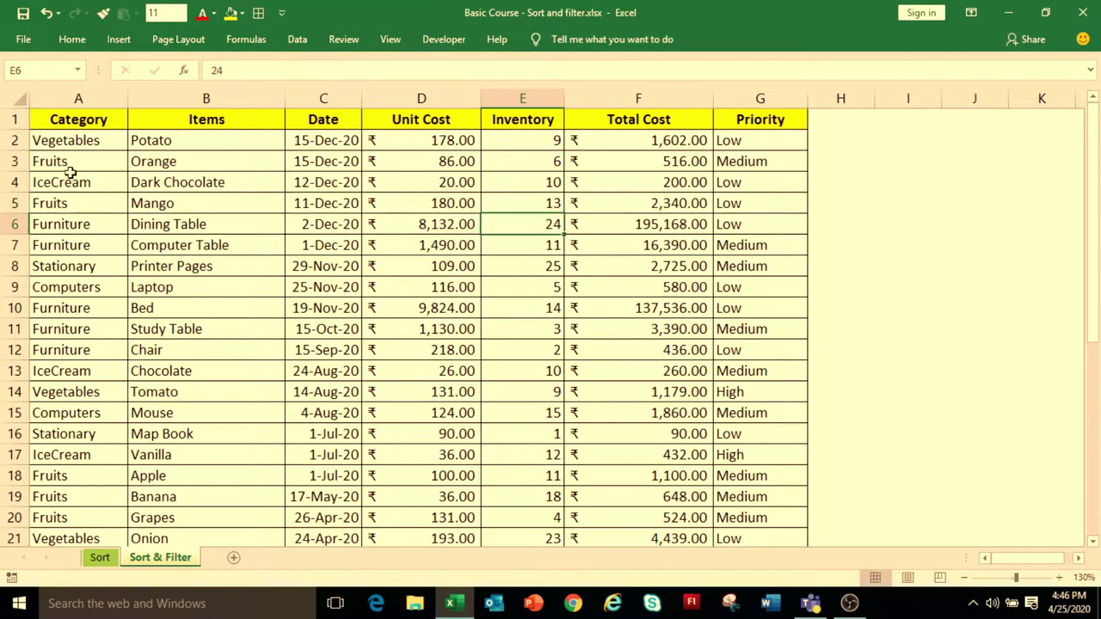
click(72, 38)
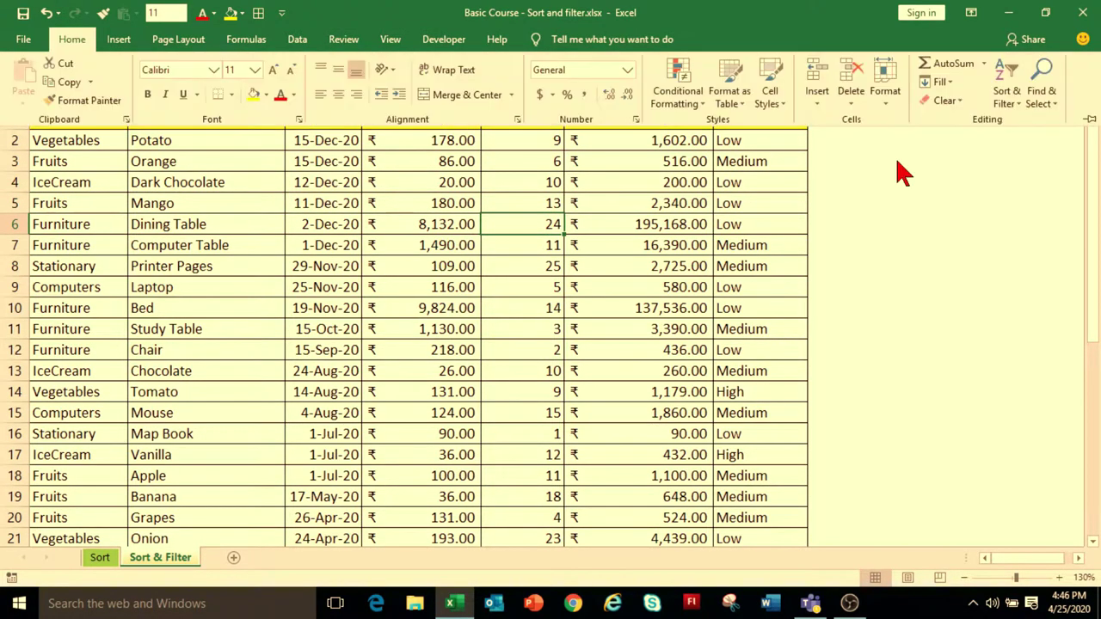
click(1023, 116)
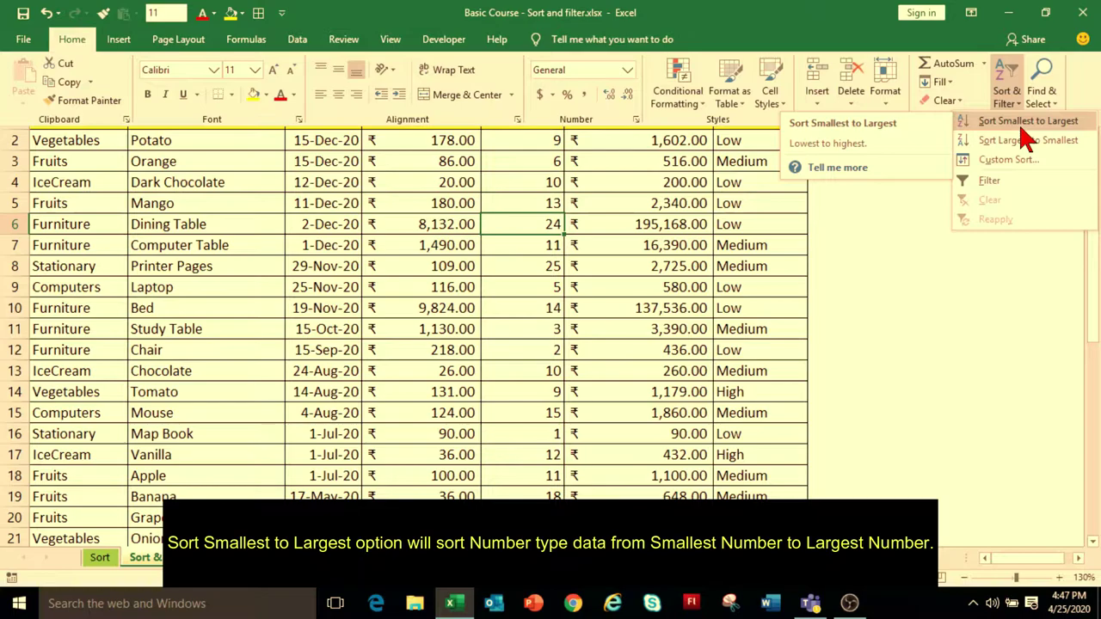
click(1025, 125)
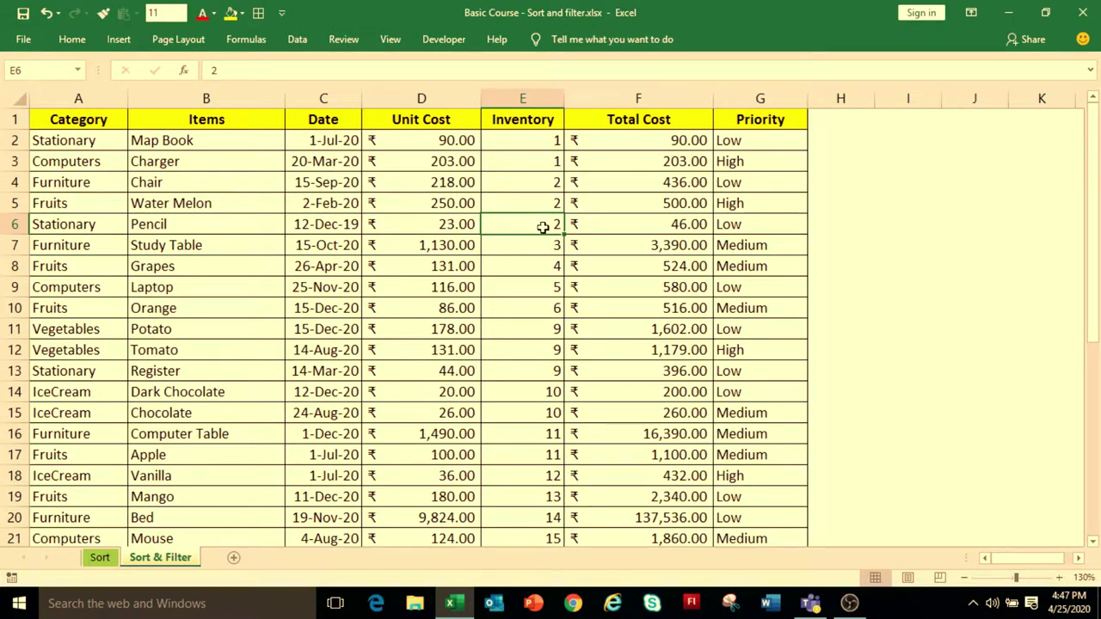
Re-sort Inventory largest to smallest so the 25-unit row is first
click(72, 39)
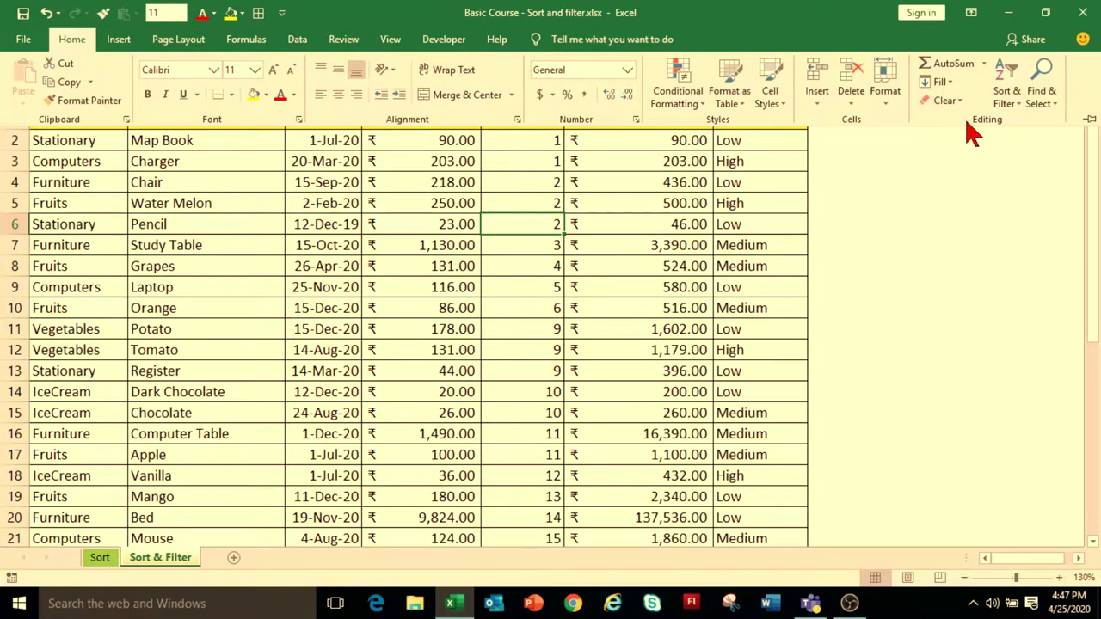
click(1018, 107)
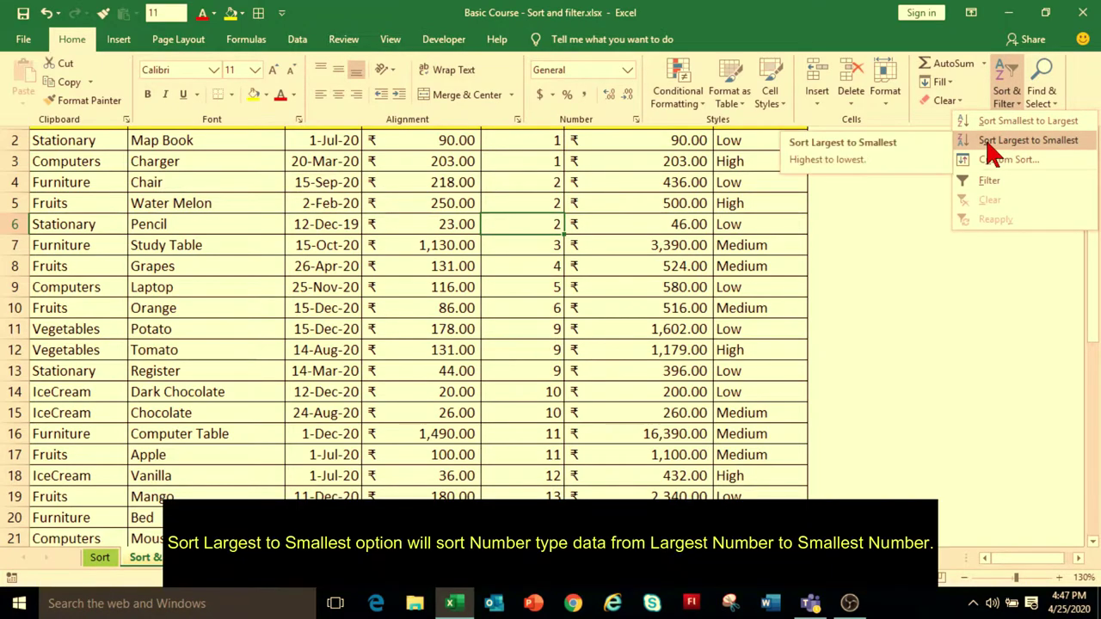
click(989, 146)
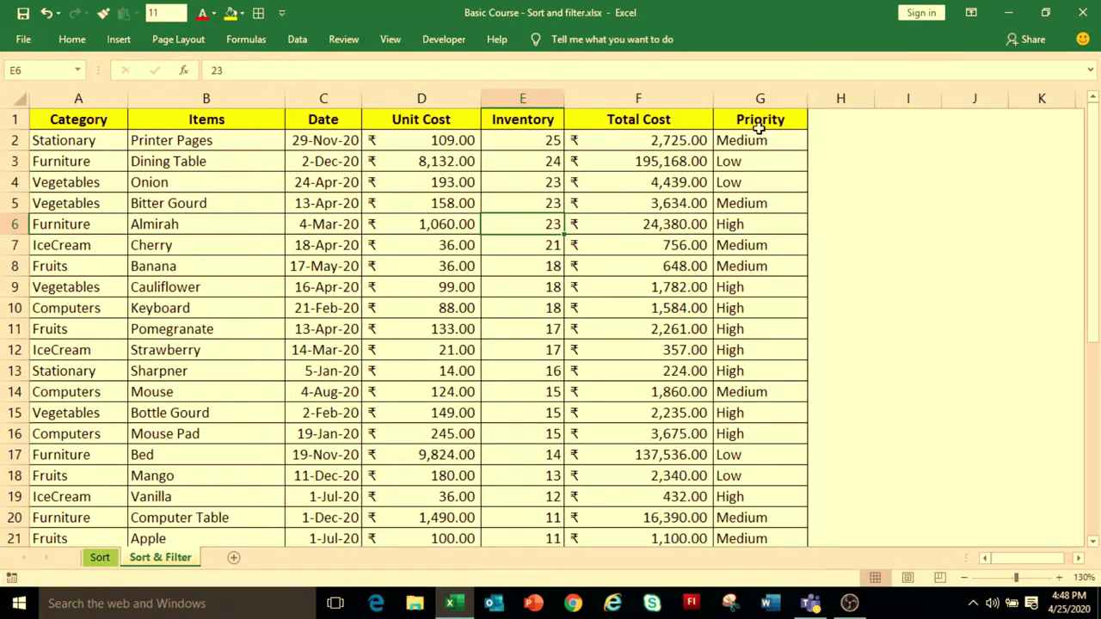
Sort by Priority A to Z with Alt, A, S, A, checking the High, Low, Medium order
click(763, 99)
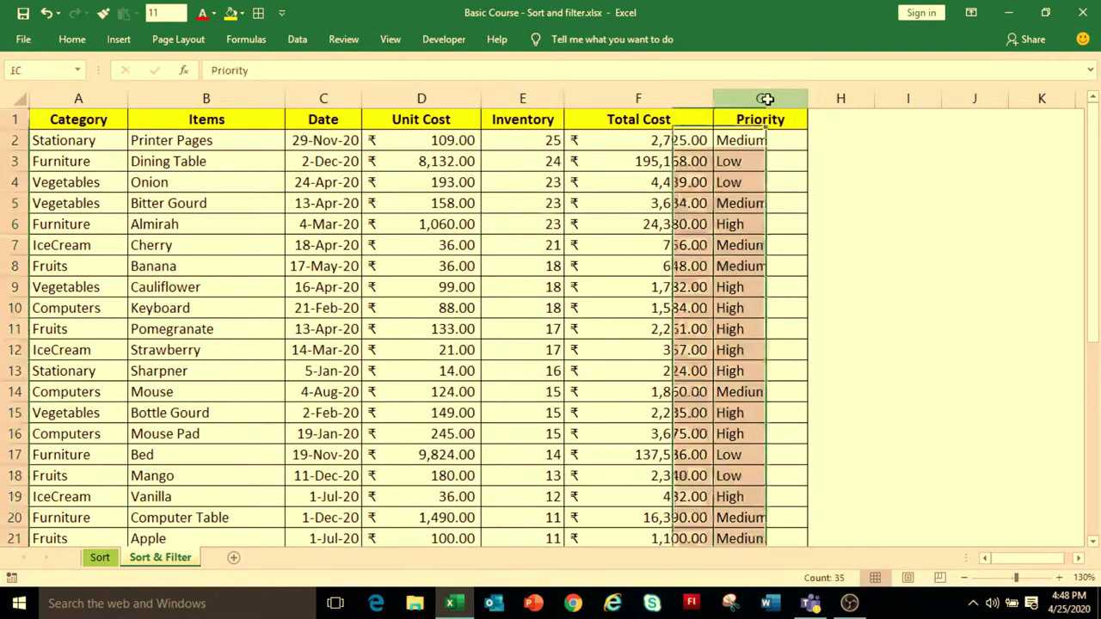
click(762, 181)
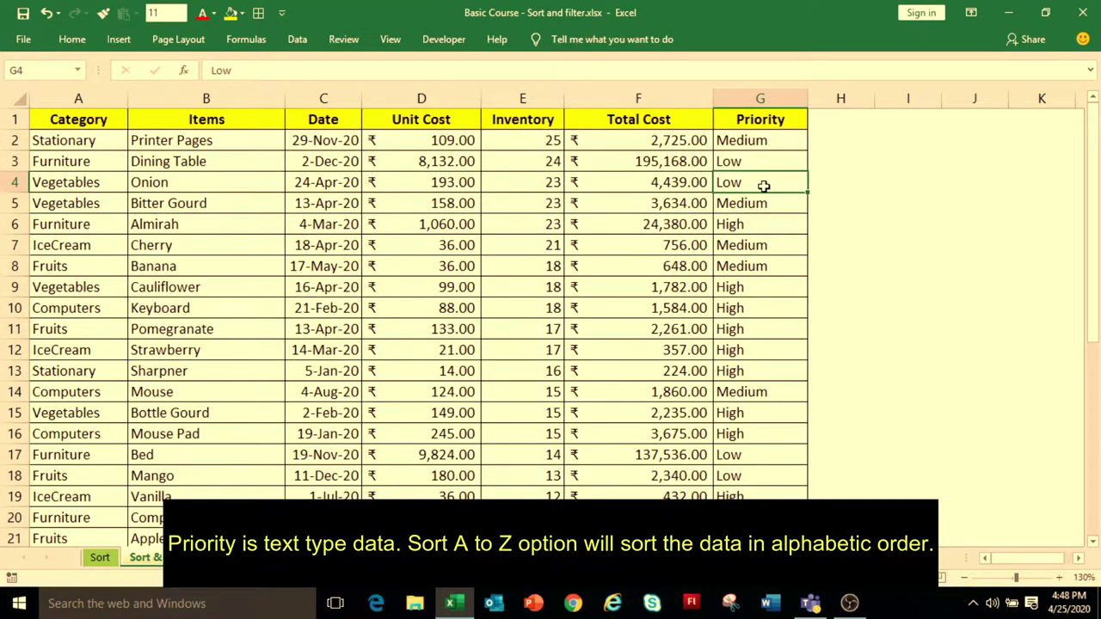
key(alt+a)
key(s)
key(a)
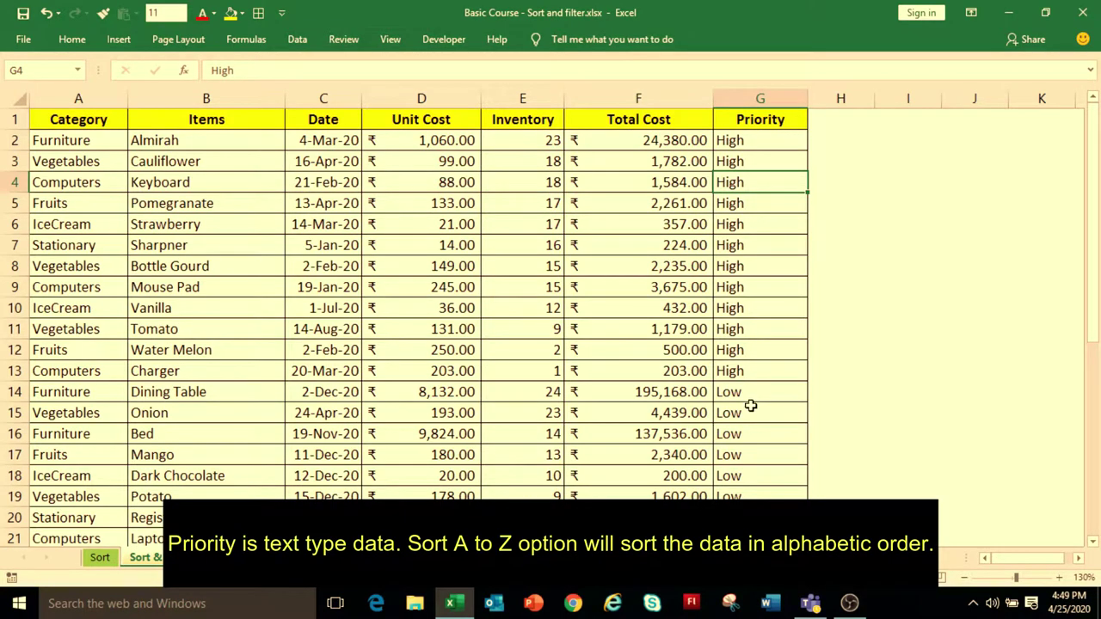
scroll(750, 405, down, 3)
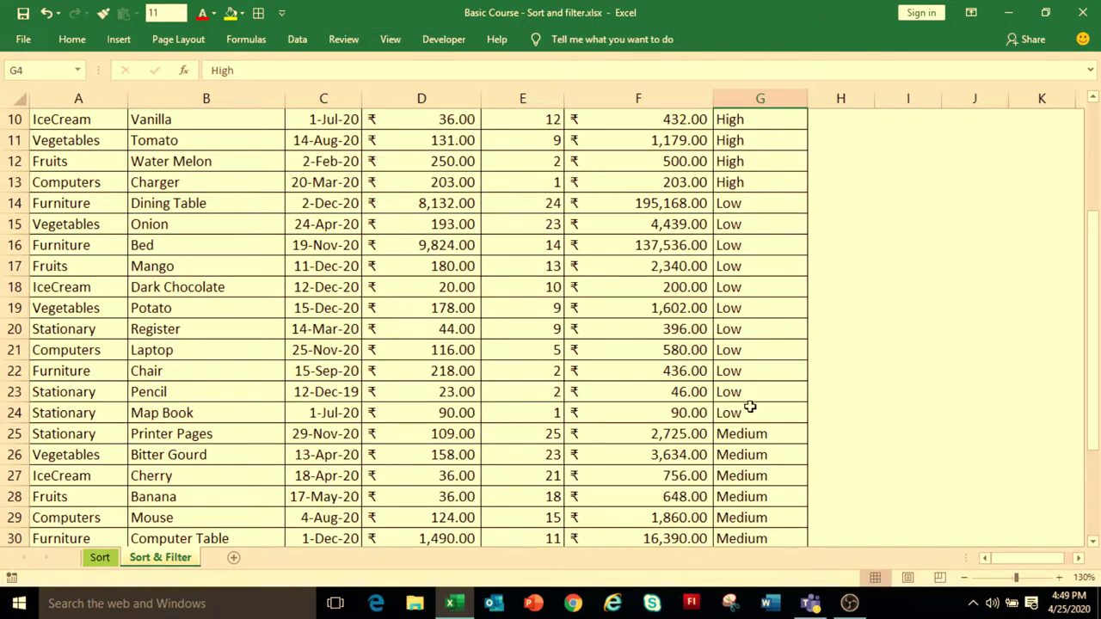
scroll(749, 407, up, 3)
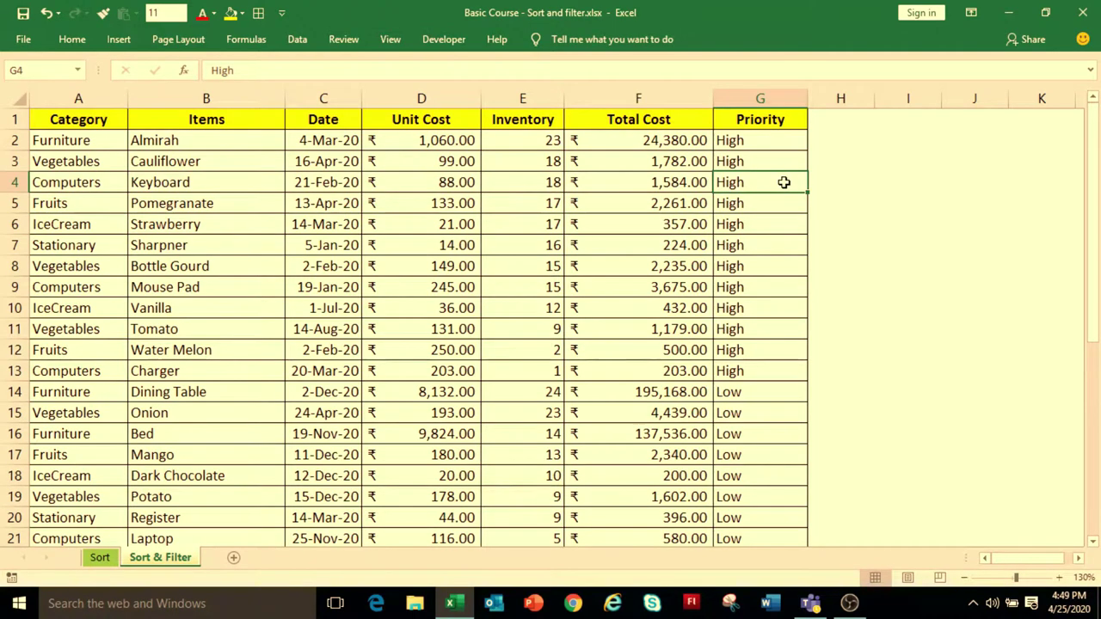
In Custom Sort, set the Priority order to Custom List to bring up the Custom Lists dialog
click(72, 40)
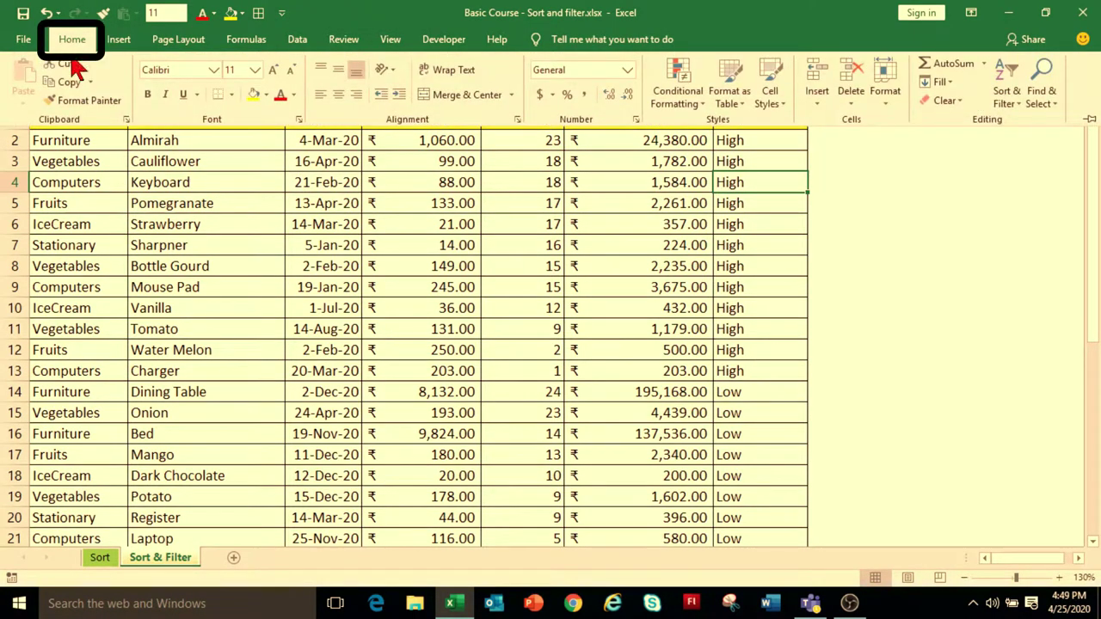
click(1022, 110)
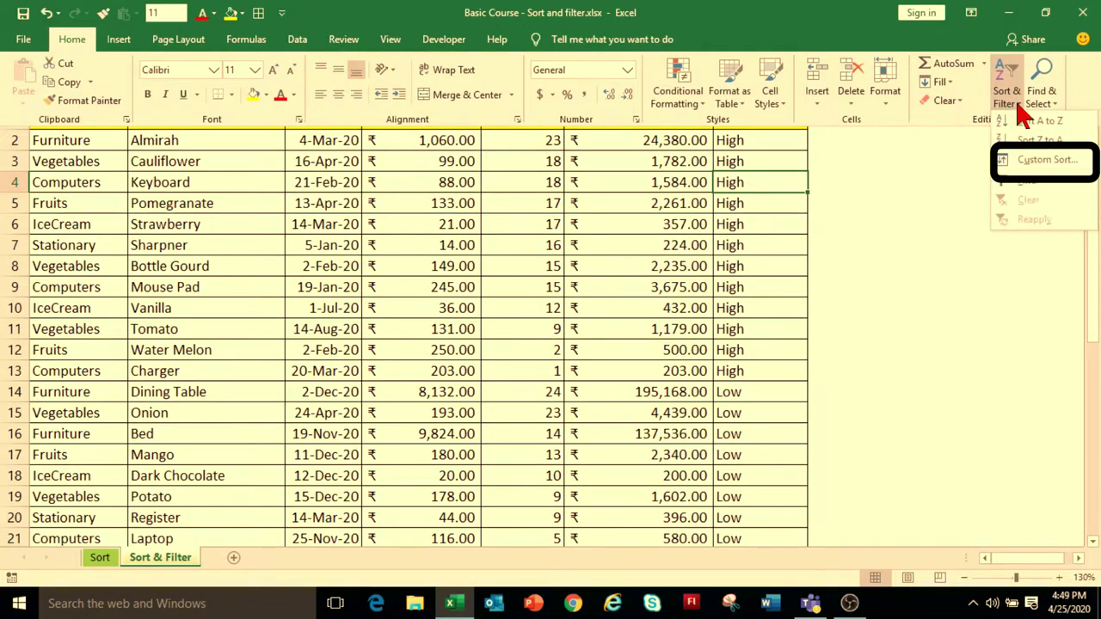
click(1049, 160)
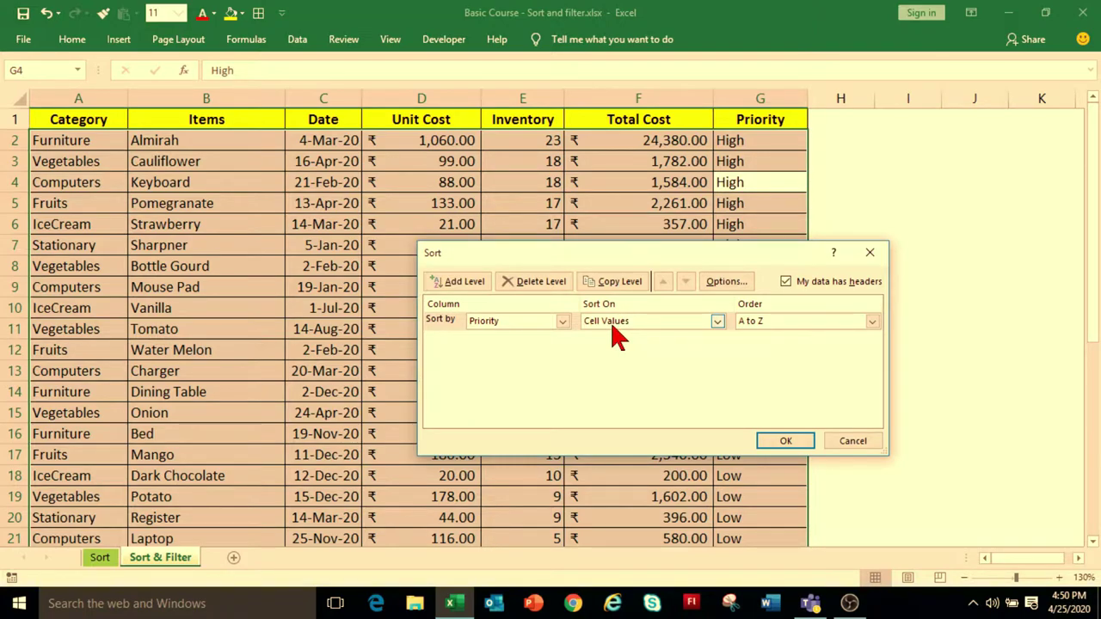
click(777, 324)
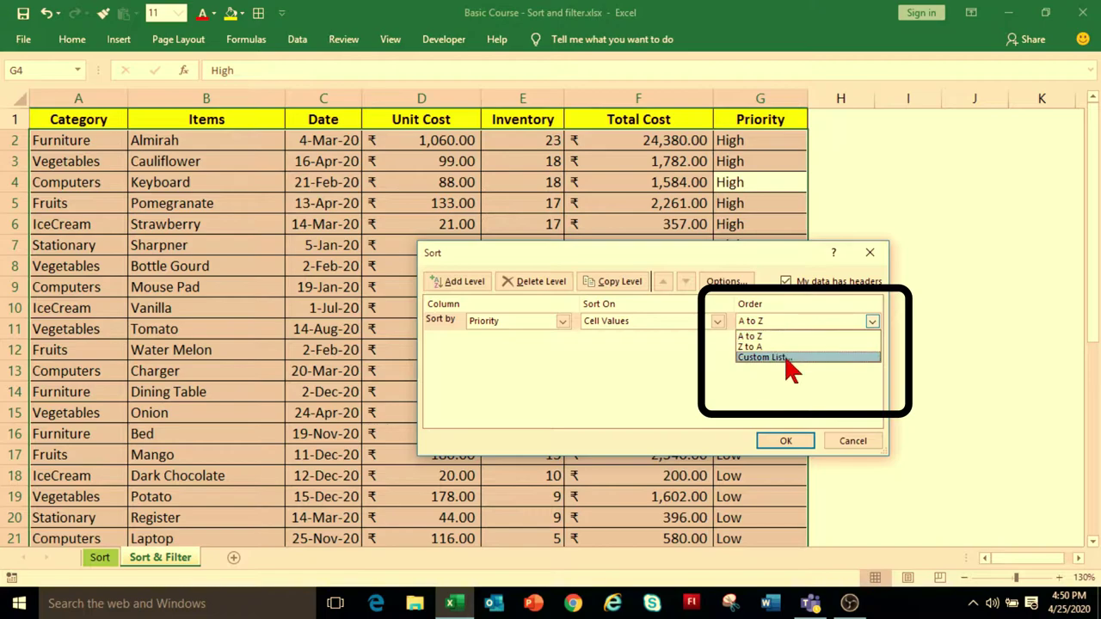
click(785, 361)
drag(624, 191, 567, 188)
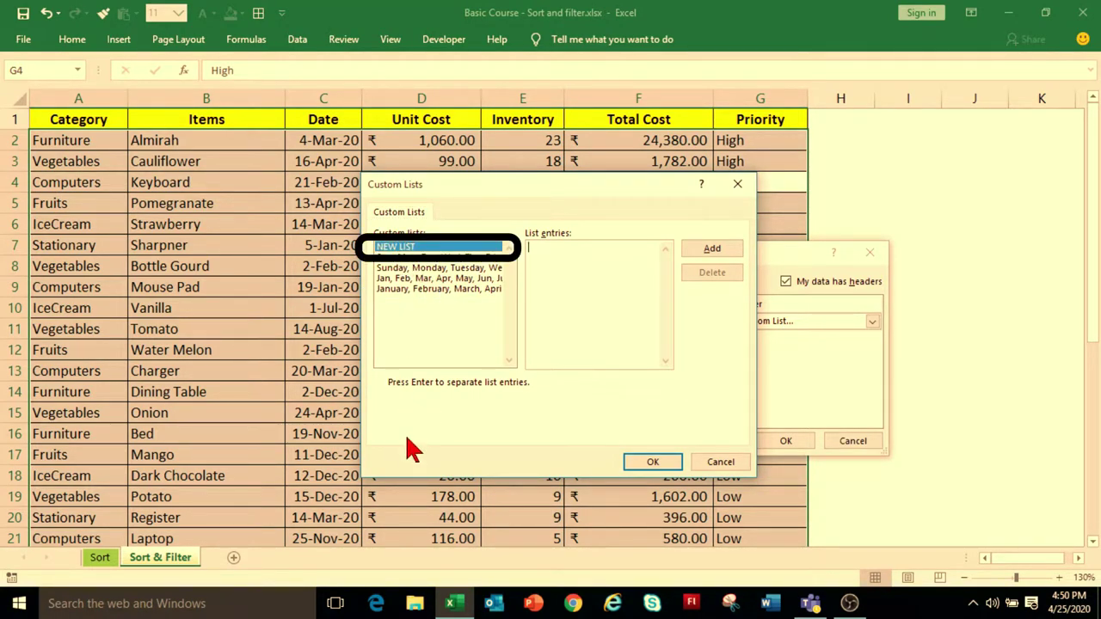
Add a High, Medium, Low custom list and set it as the Priority sort order
click(589, 260)
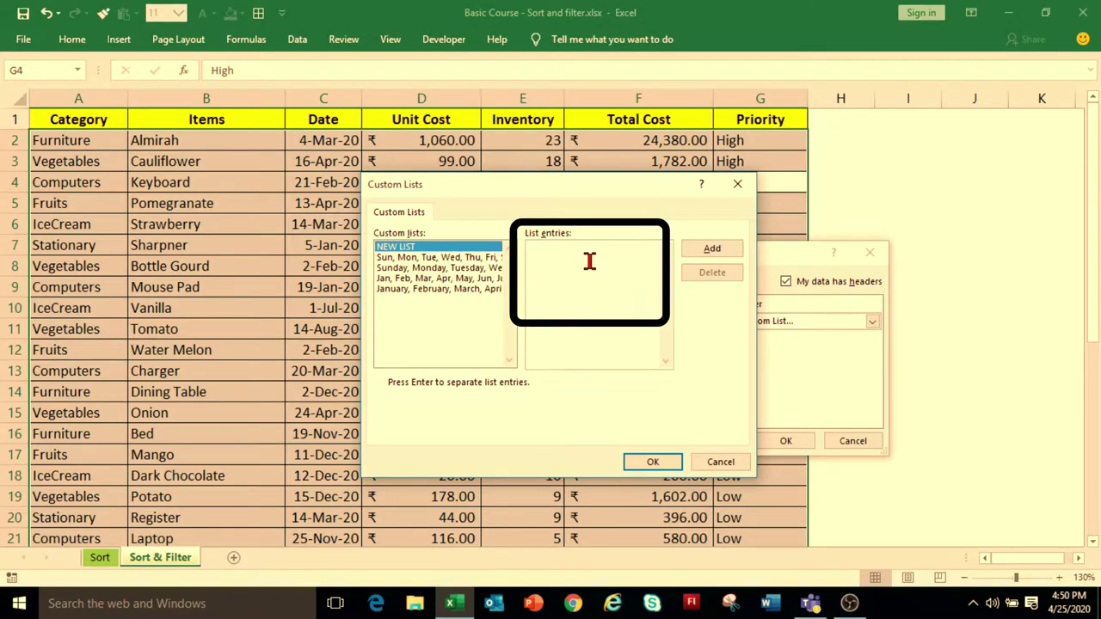
text(High)
key(Return)
text(Medium )
text(Low)
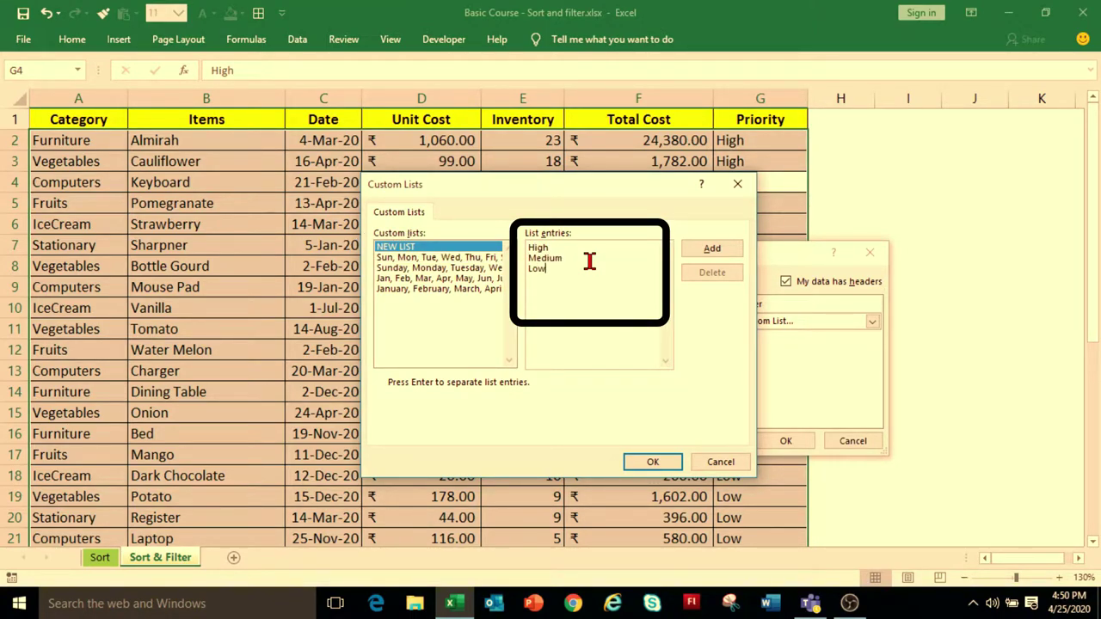
click(714, 249)
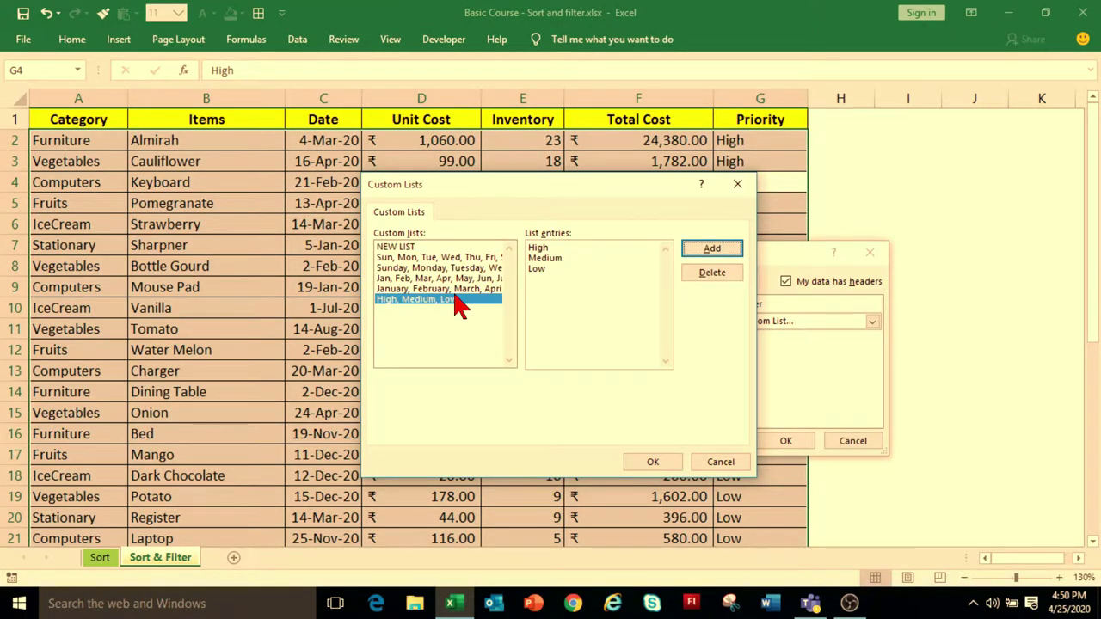
click(652, 462)
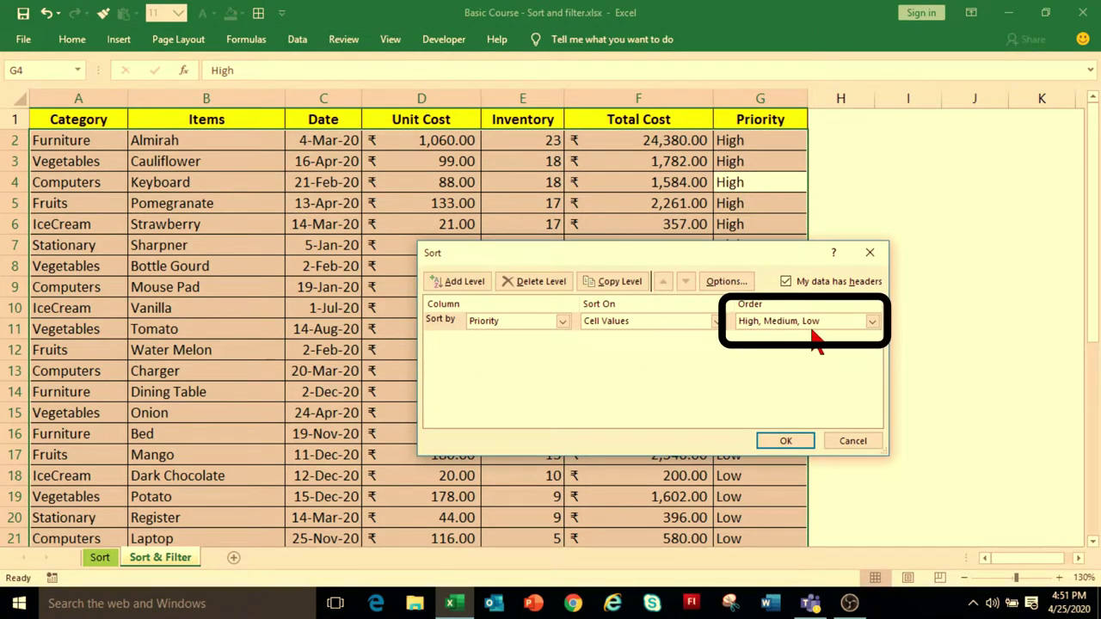
Apply the Sort dialog's High, Medium, Low order on Priority
click(787, 441)
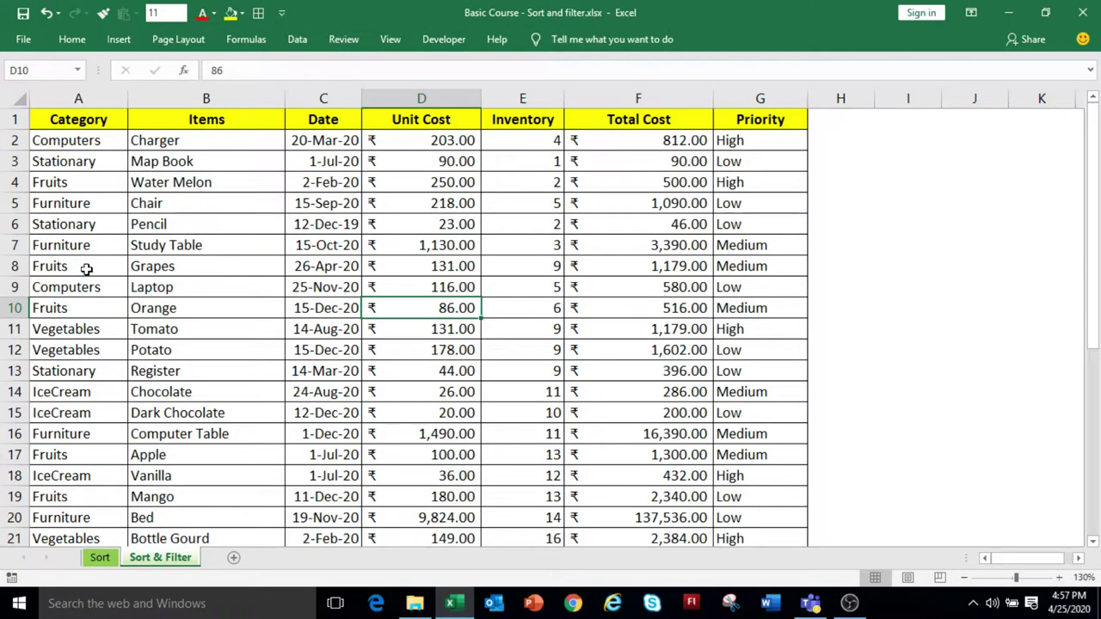
Sort the table by Category A to Z
click(78, 210)
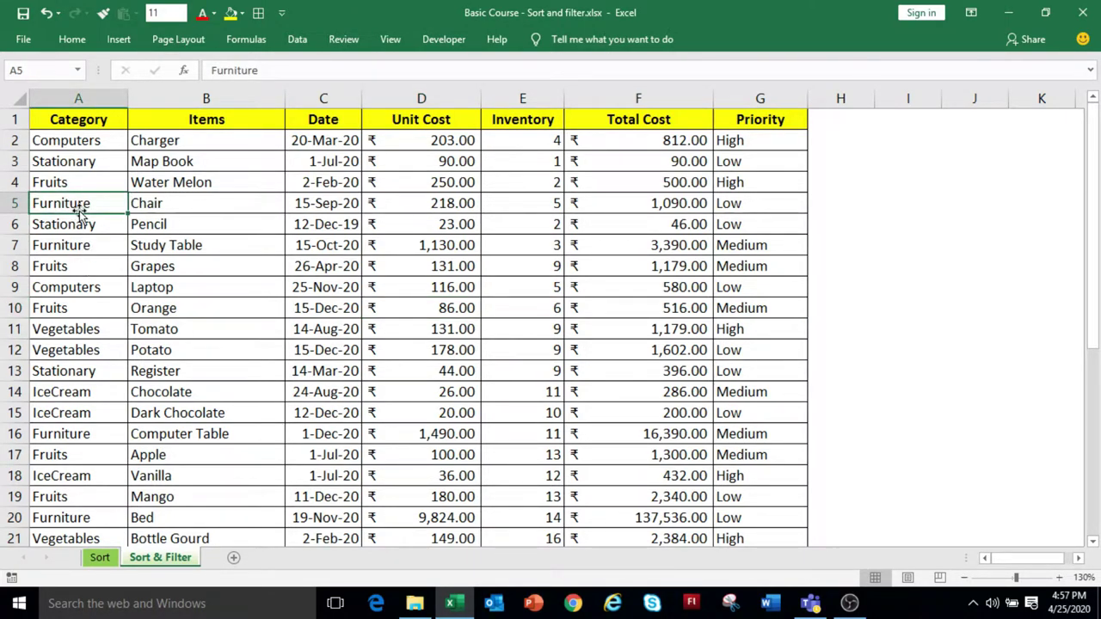
click(72, 40)
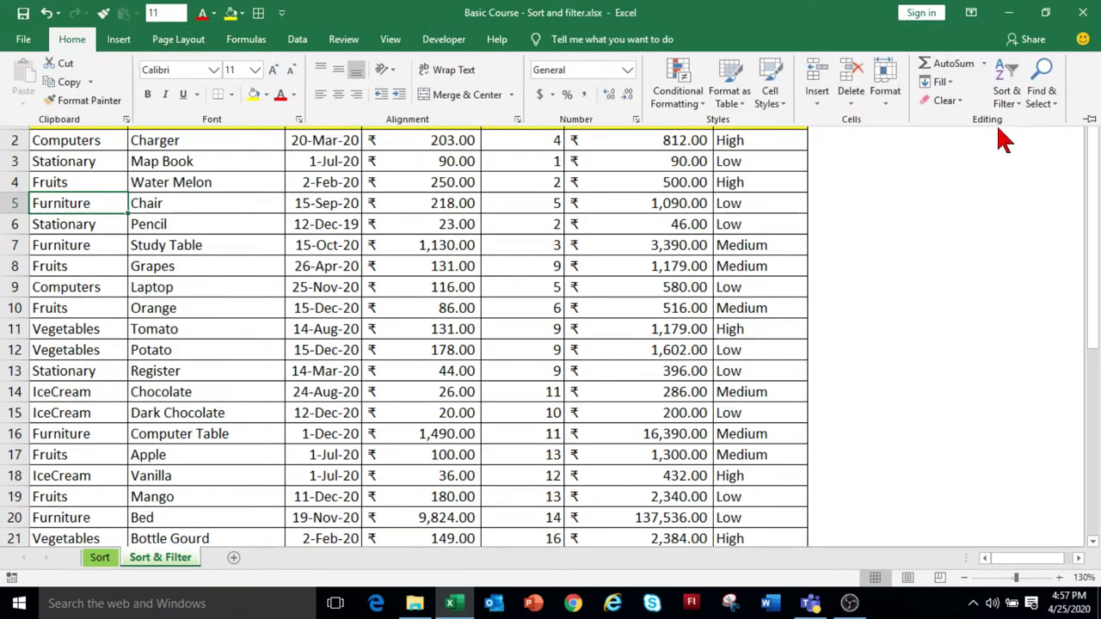
click(1011, 105)
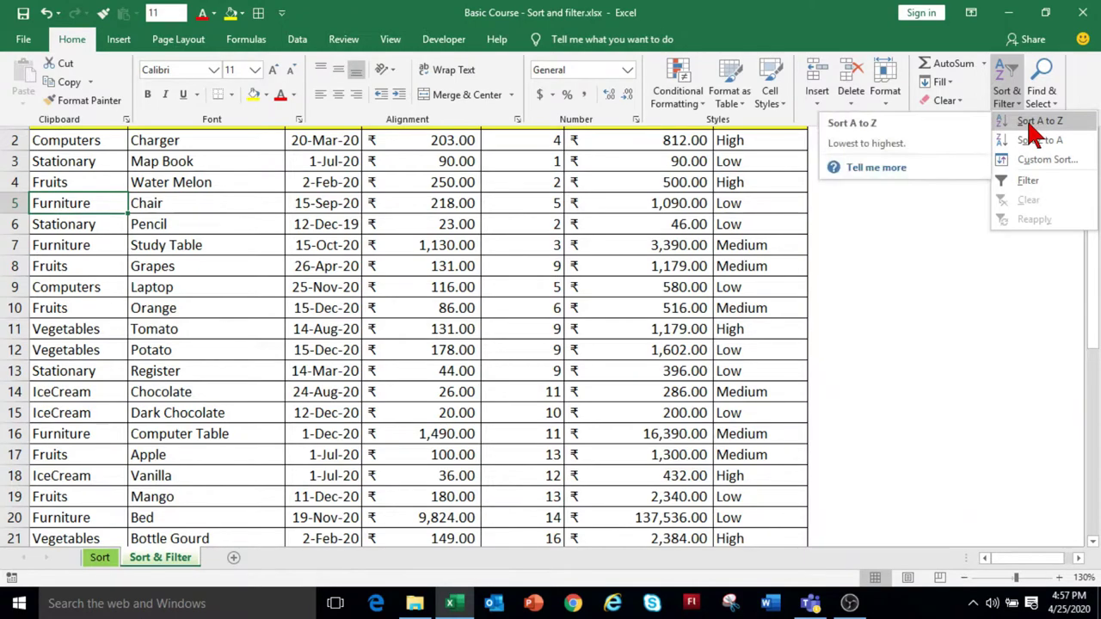
click(1038, 121)
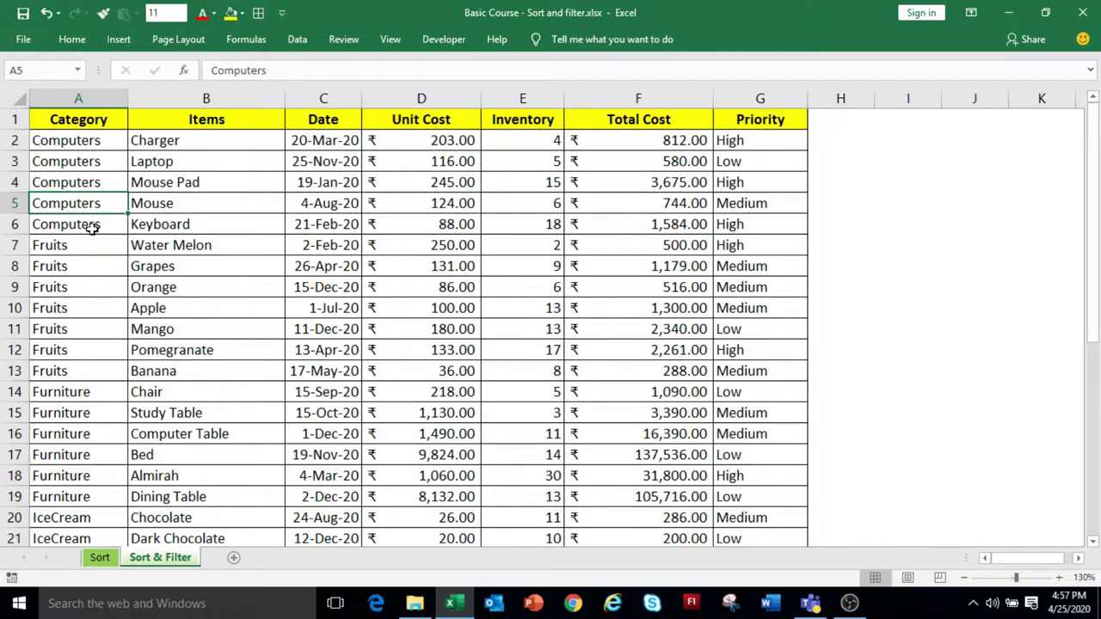
Bring up the Custom Sort dialog, showing Category, Cell Values, A to Z as the first level
click(525, 184)
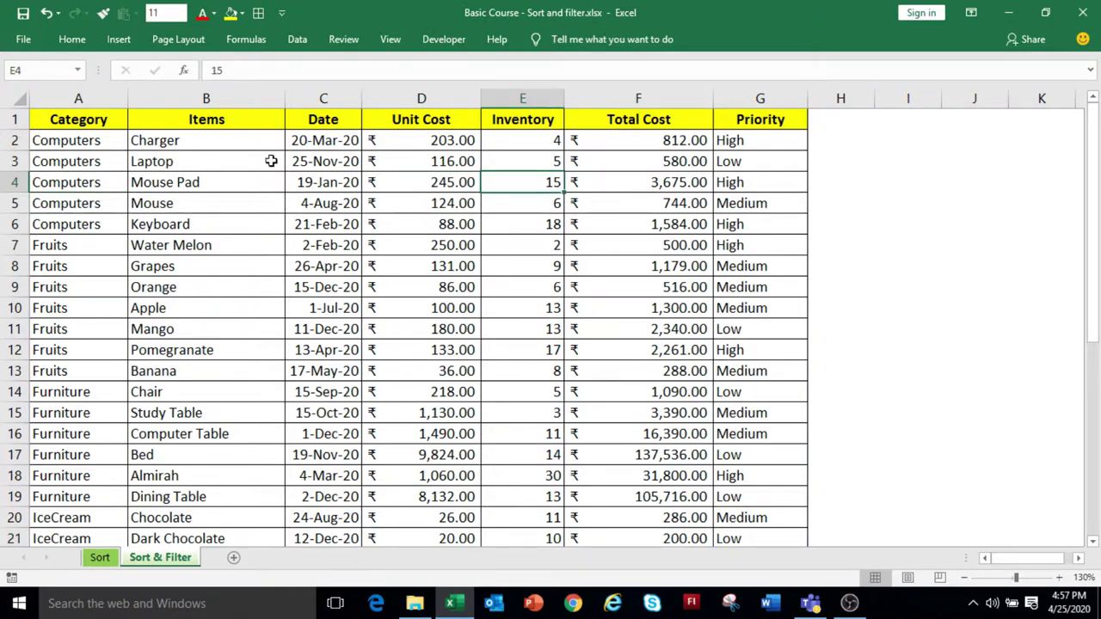
click(74, 40)
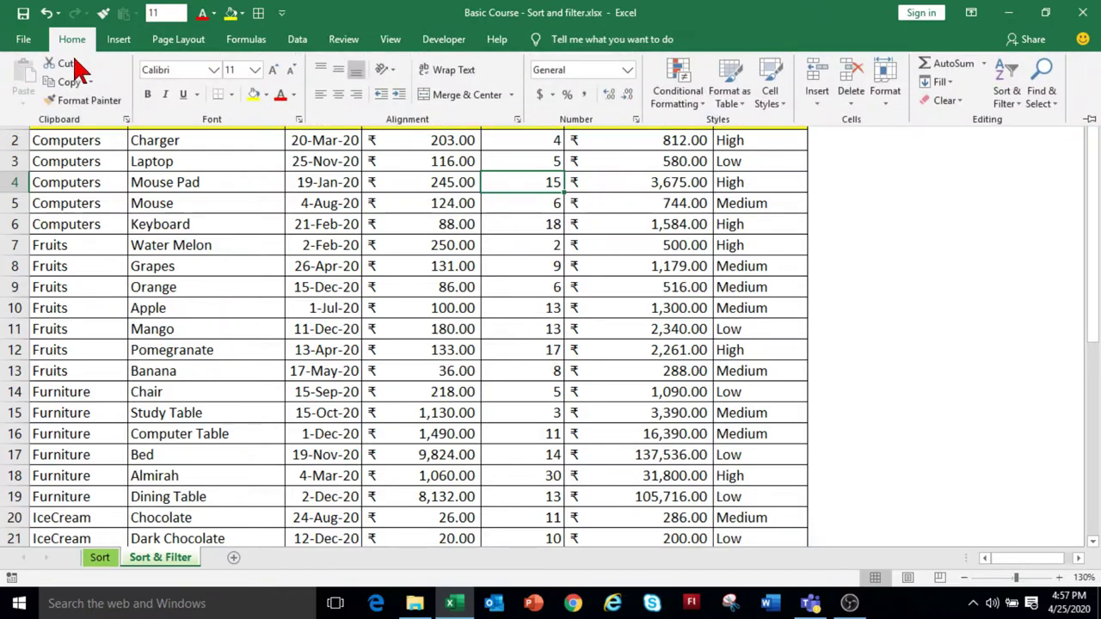
click(1017, 110)
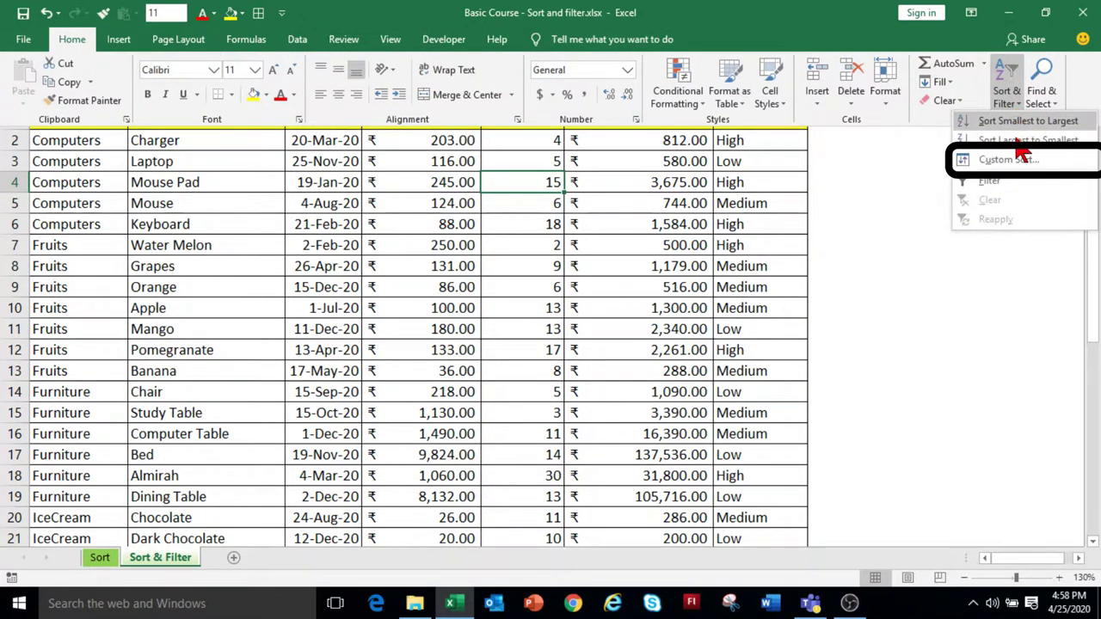
click(1006, 162)
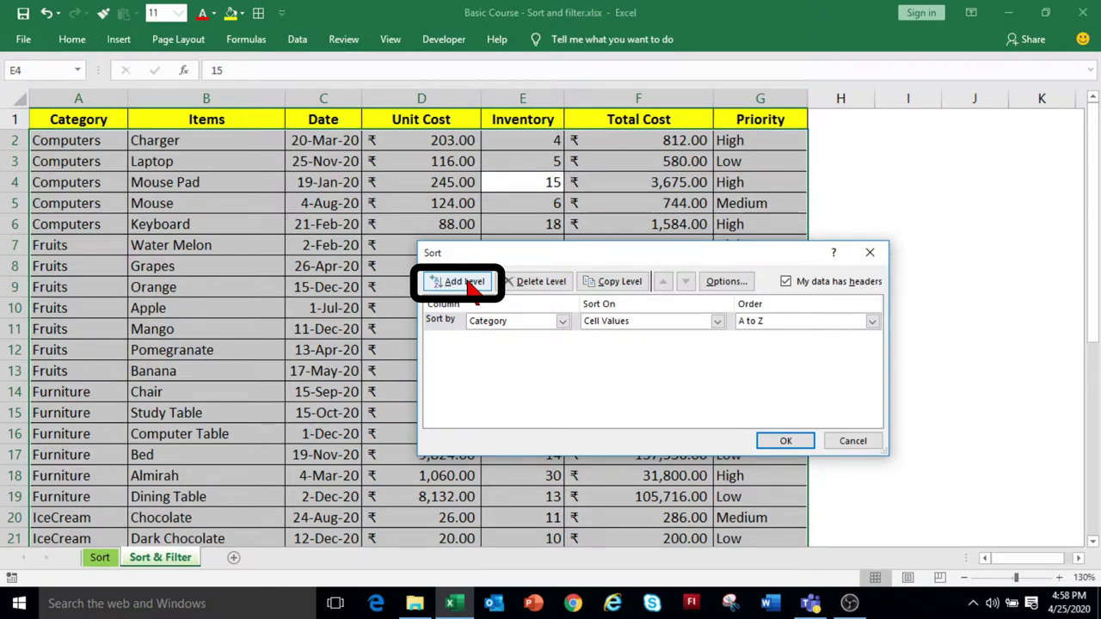
Add a second sort level by Inventory, smallest to largest, after Category A to Z
click(472, 288)
click(484, 343)
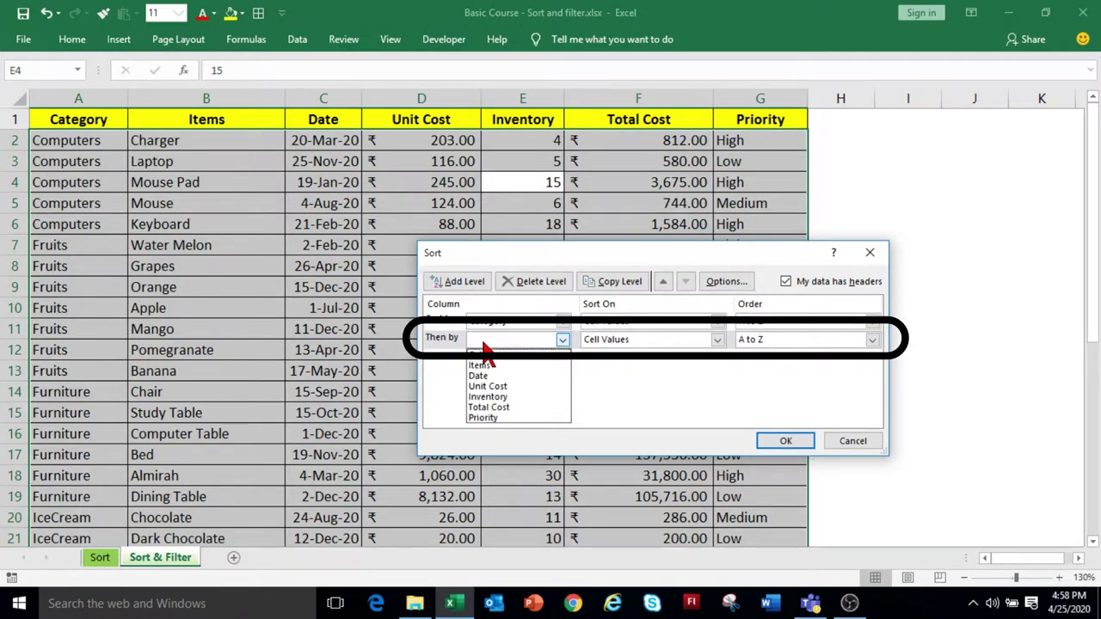
click(516, 402)
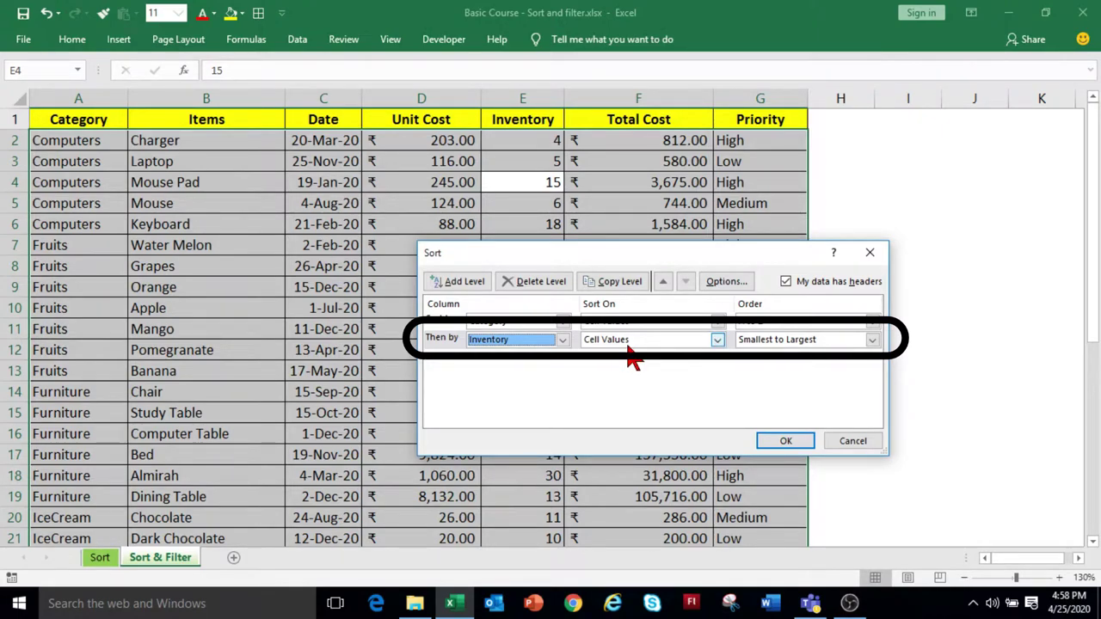
click(784, 338)
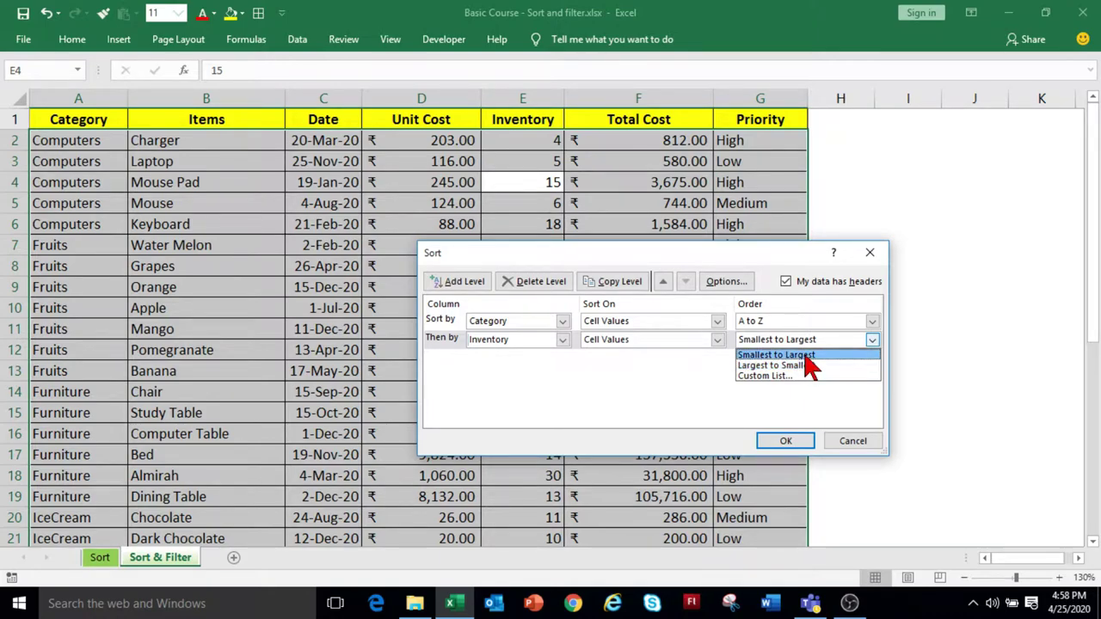
click(805, 355)
click(781, 441)
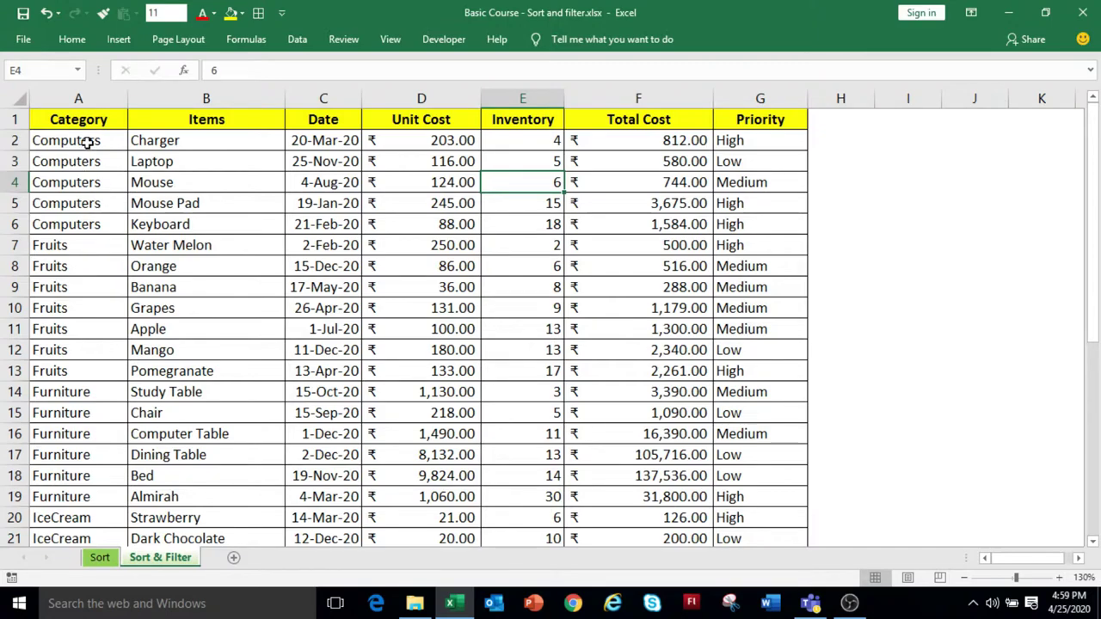
Select the Computers rows A2:G6, then the Fruits rows, to show the category grouping
drag(88, 143, 647, 220)
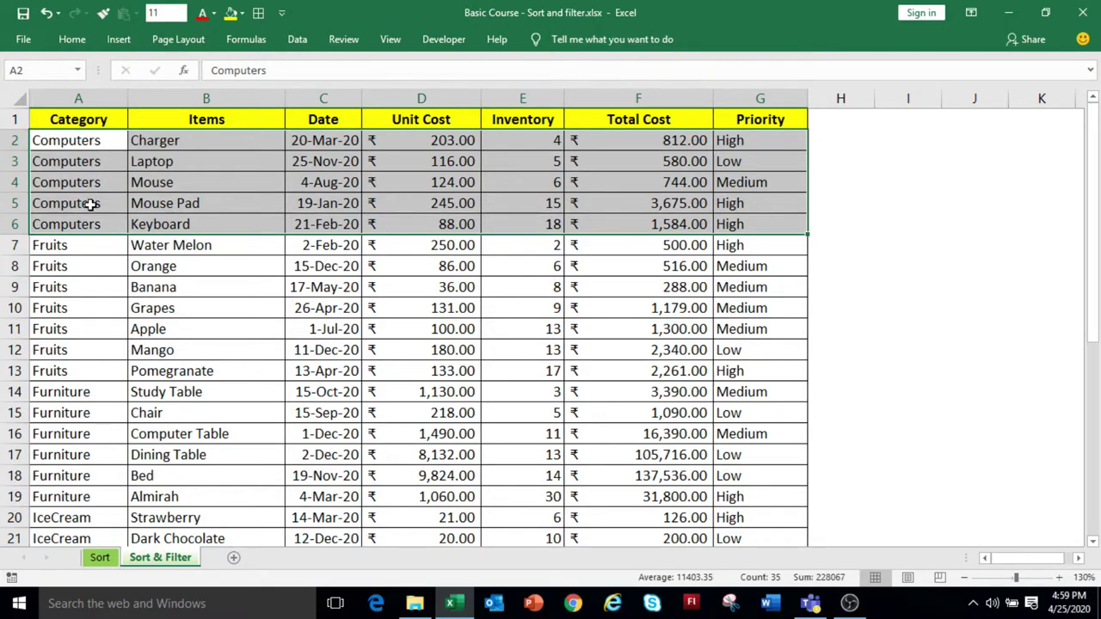
drag(86, 252, 770, 372)
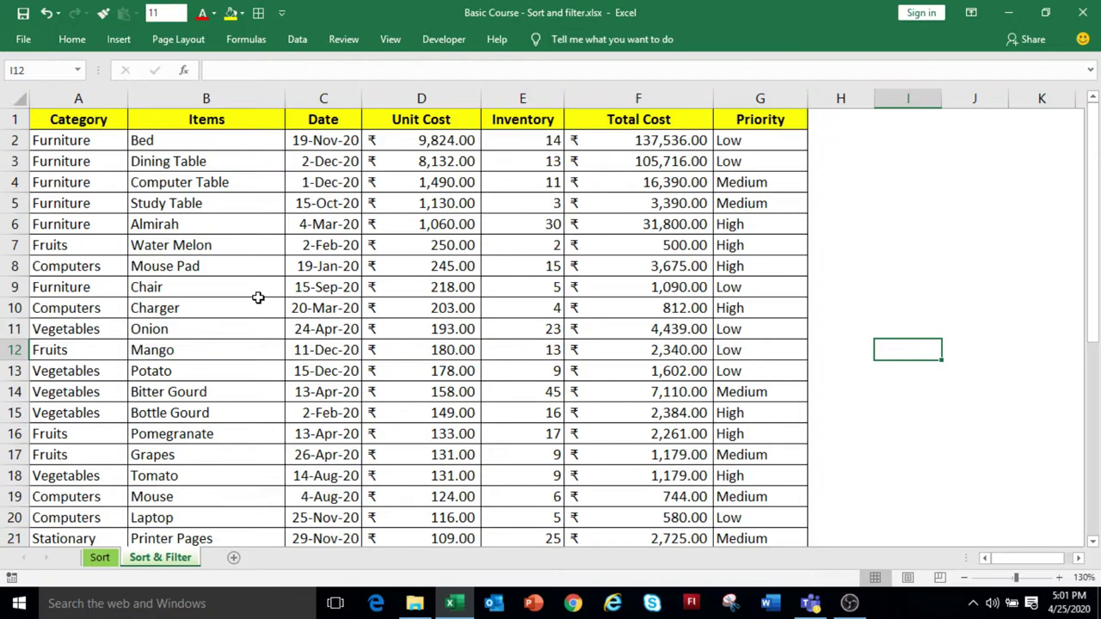
Add filter arrows to every table header, Category through Priority, using Ctrl+Shift+L
click(82, 49)
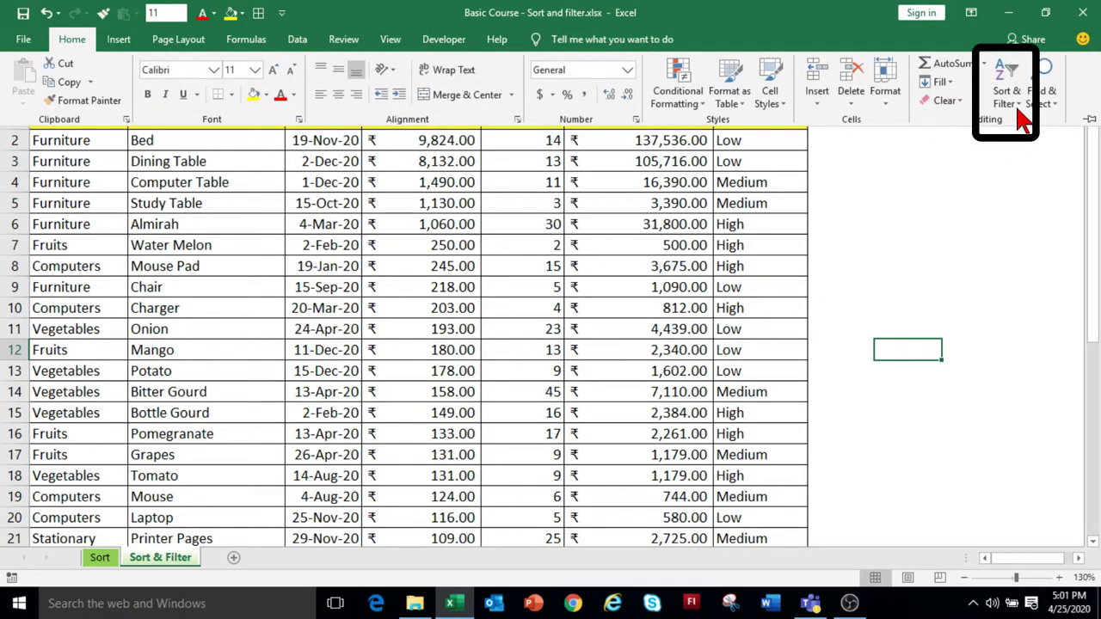
click(1019, 114)
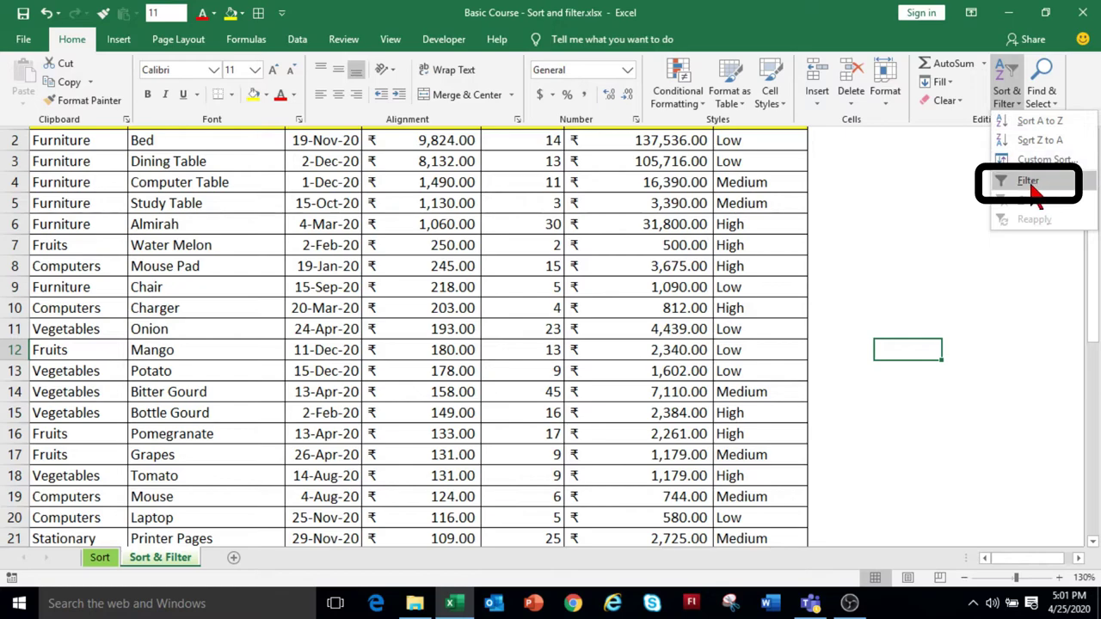
key(Escape)
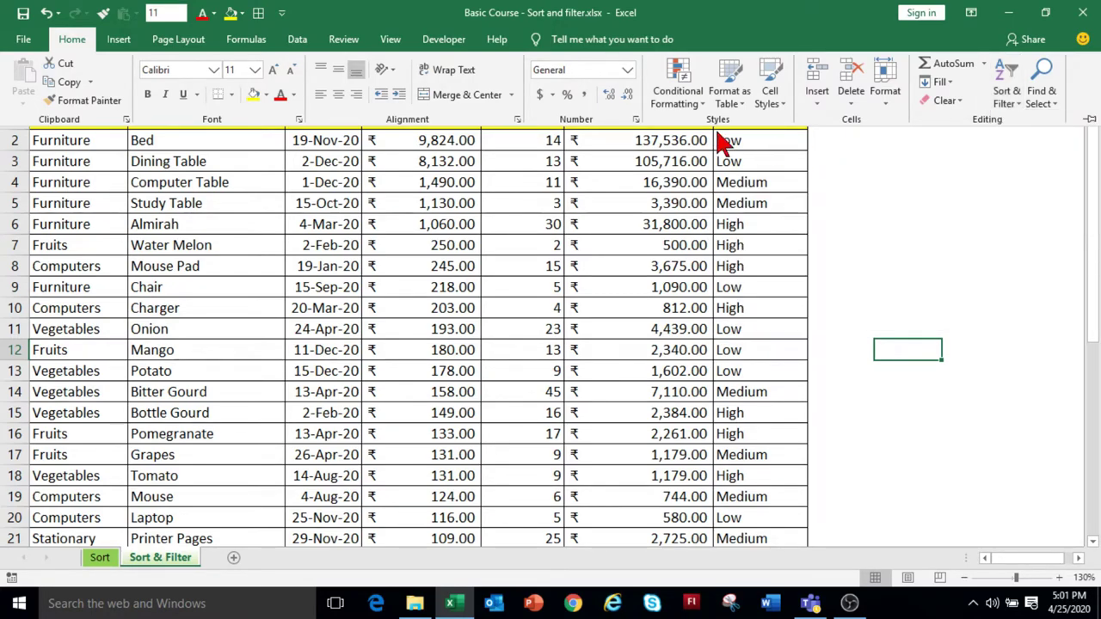
click(301, 45)
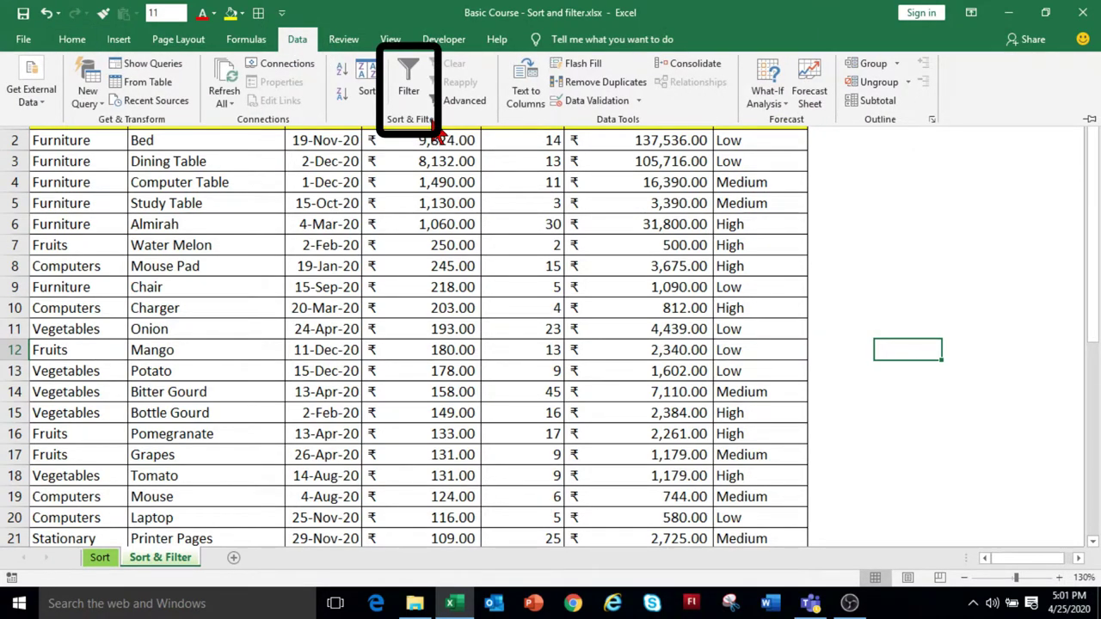
click(307, 246)
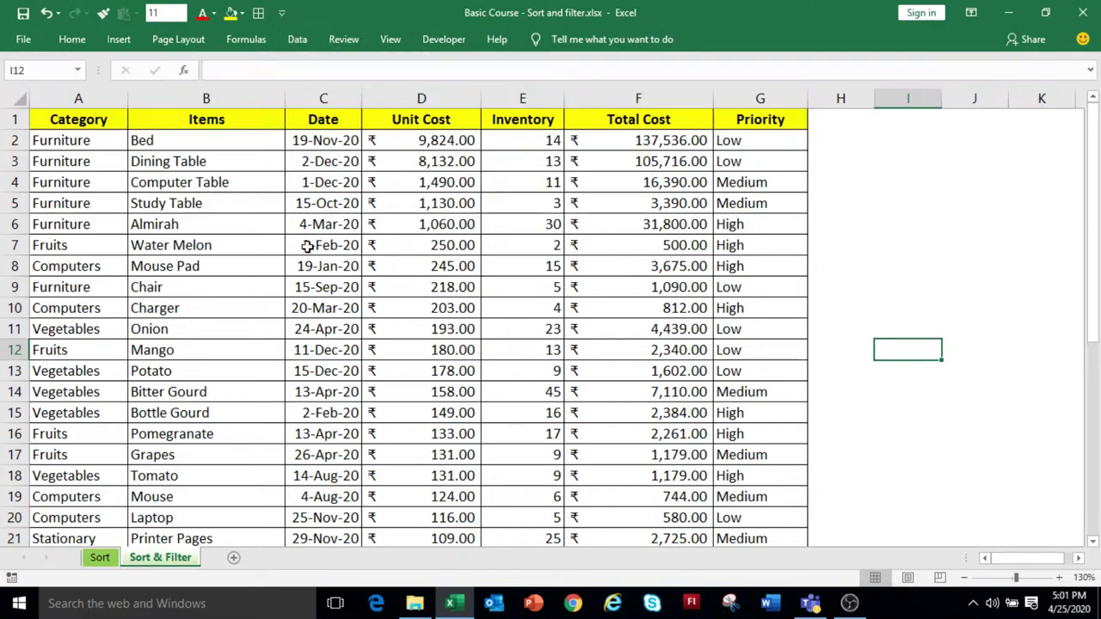
key(ctrl+shift+l)
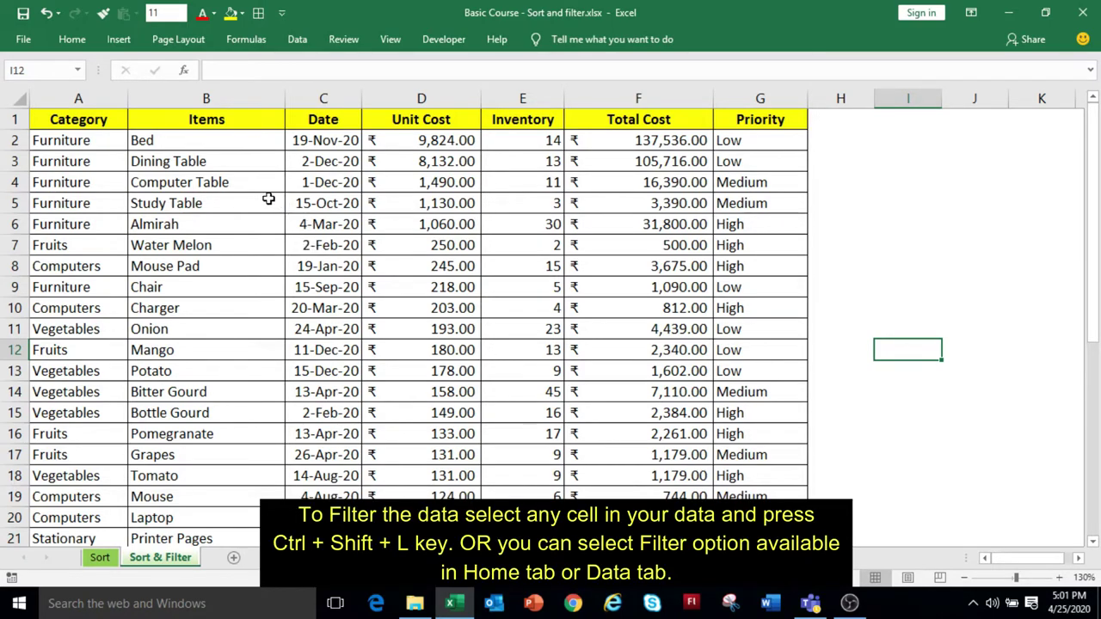
click(215, 246)
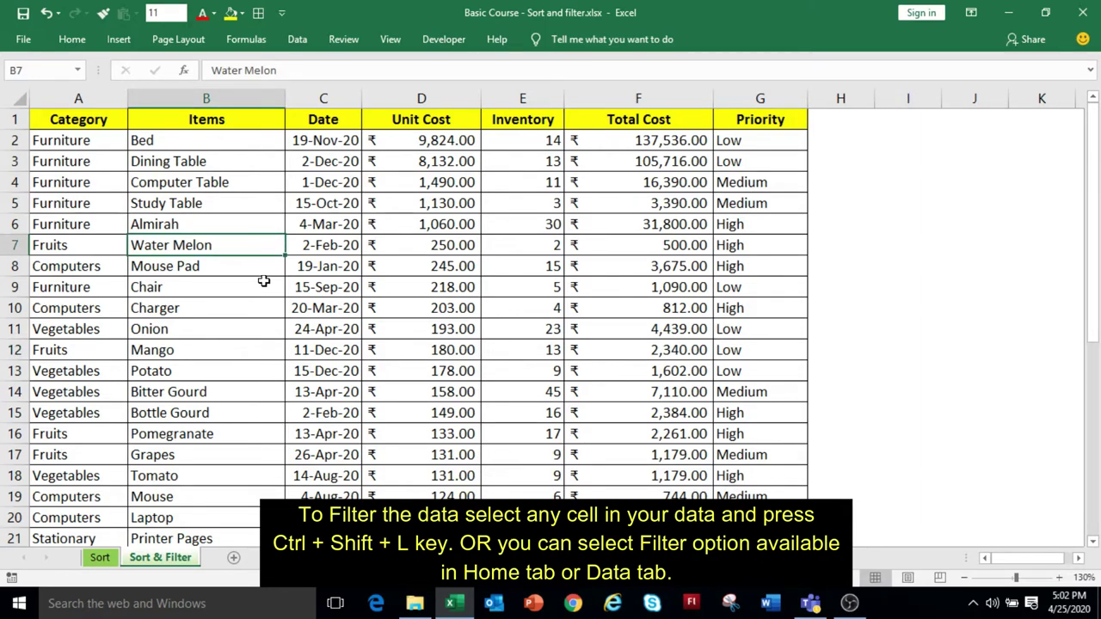
key(ctrl+shift+l)
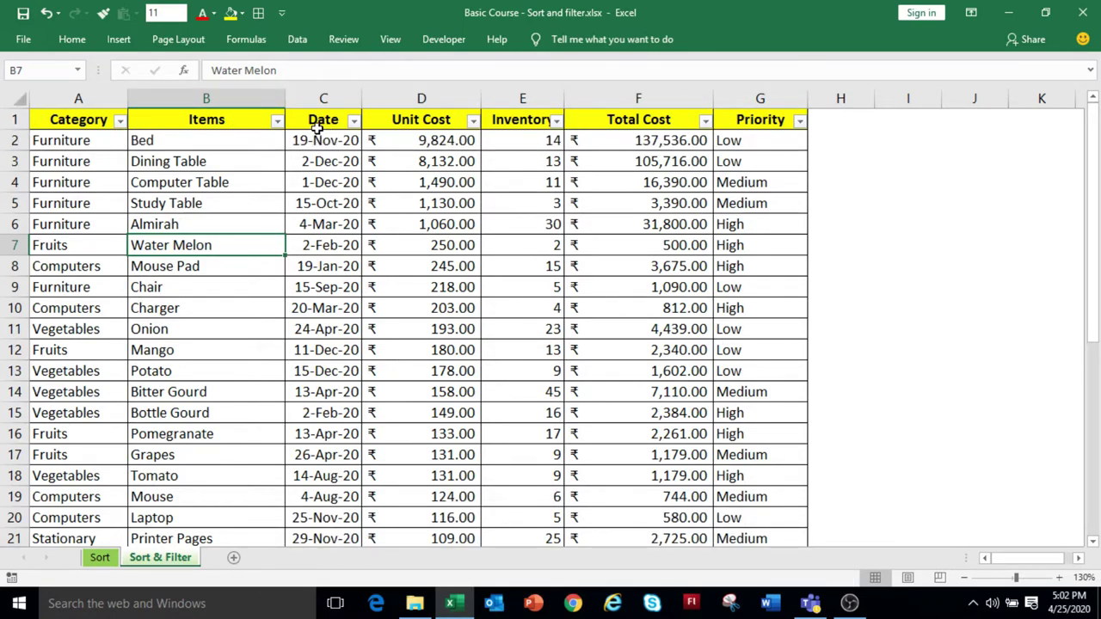
click(120, 122)
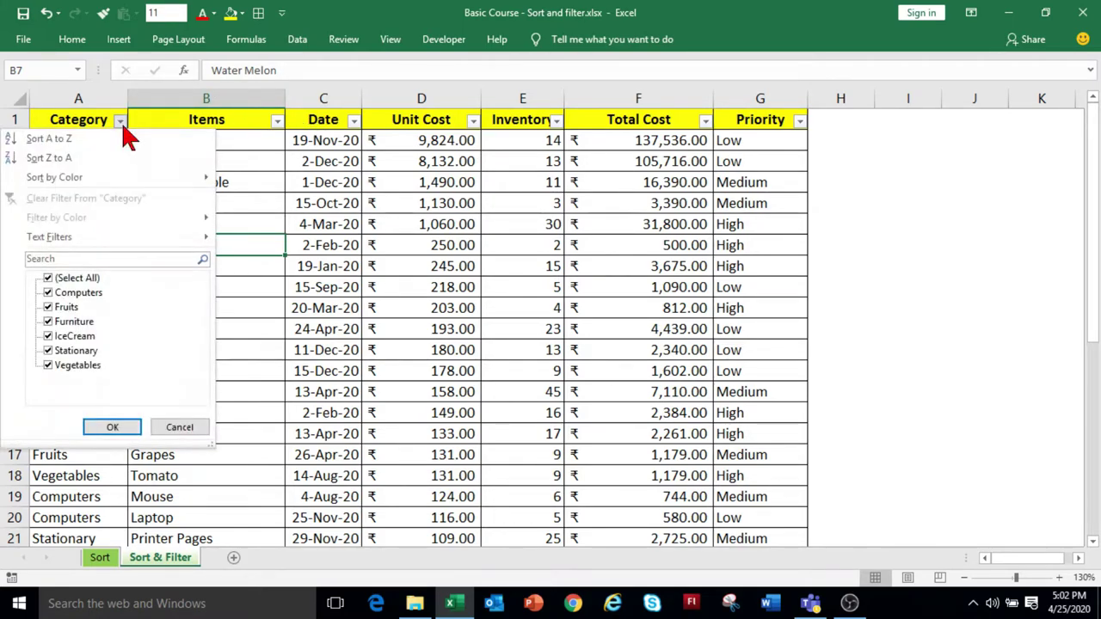
click(48, 281)
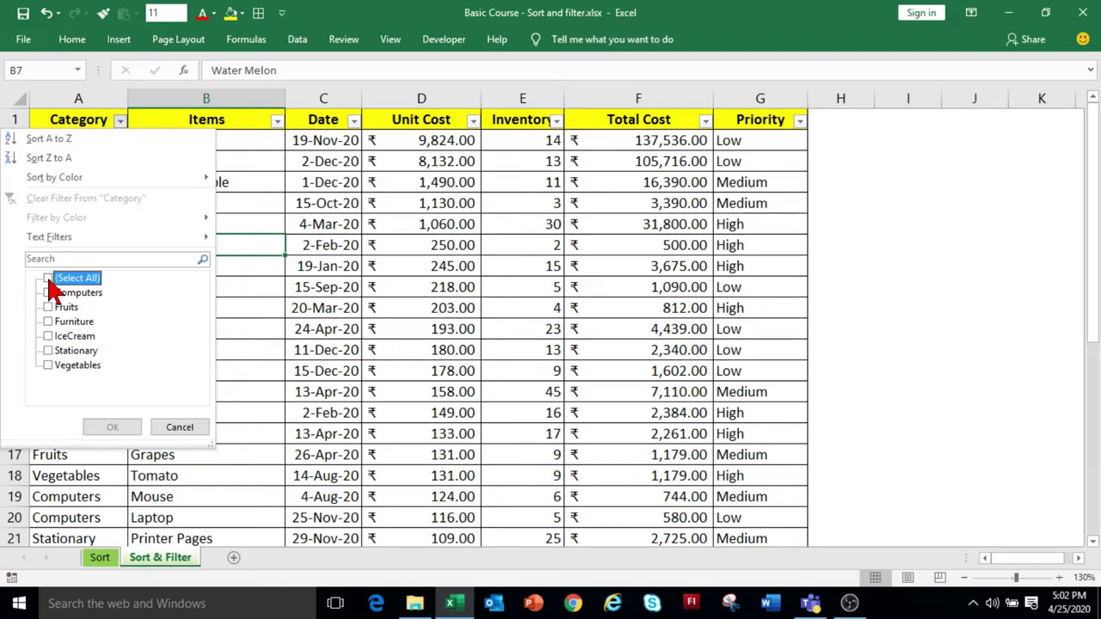
click(49, 337)
click(110, 426)
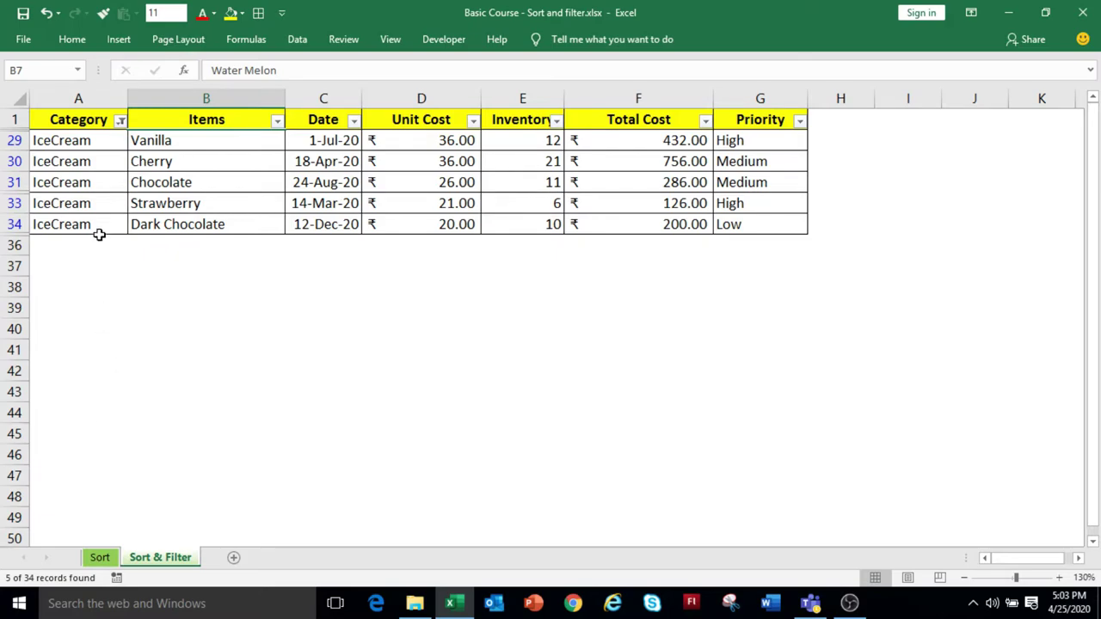
click(122, 122)
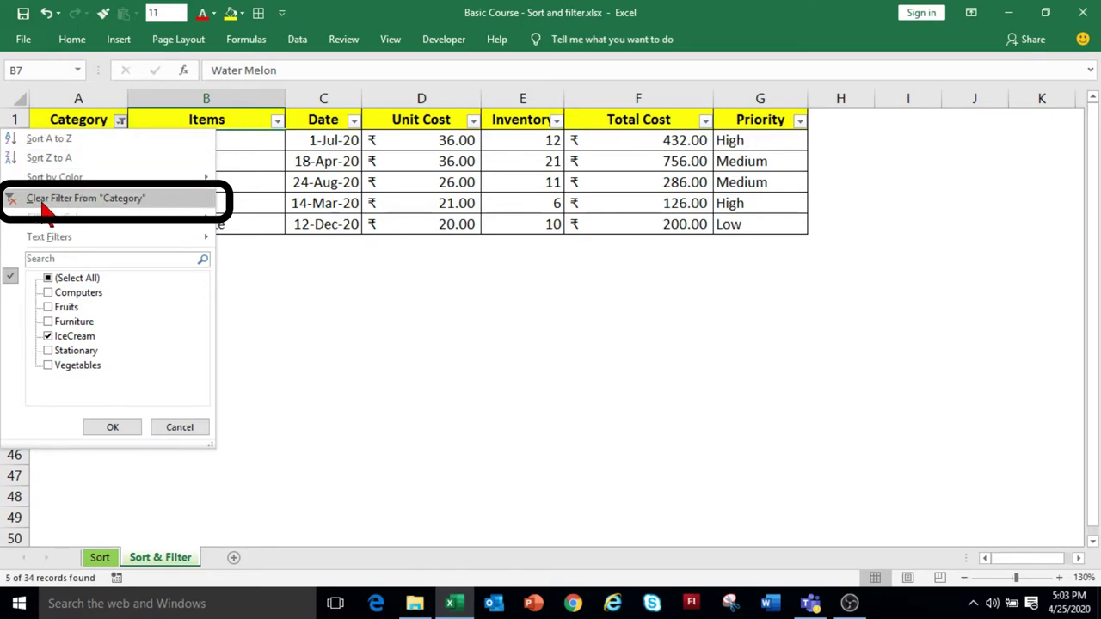
click(140, 199)
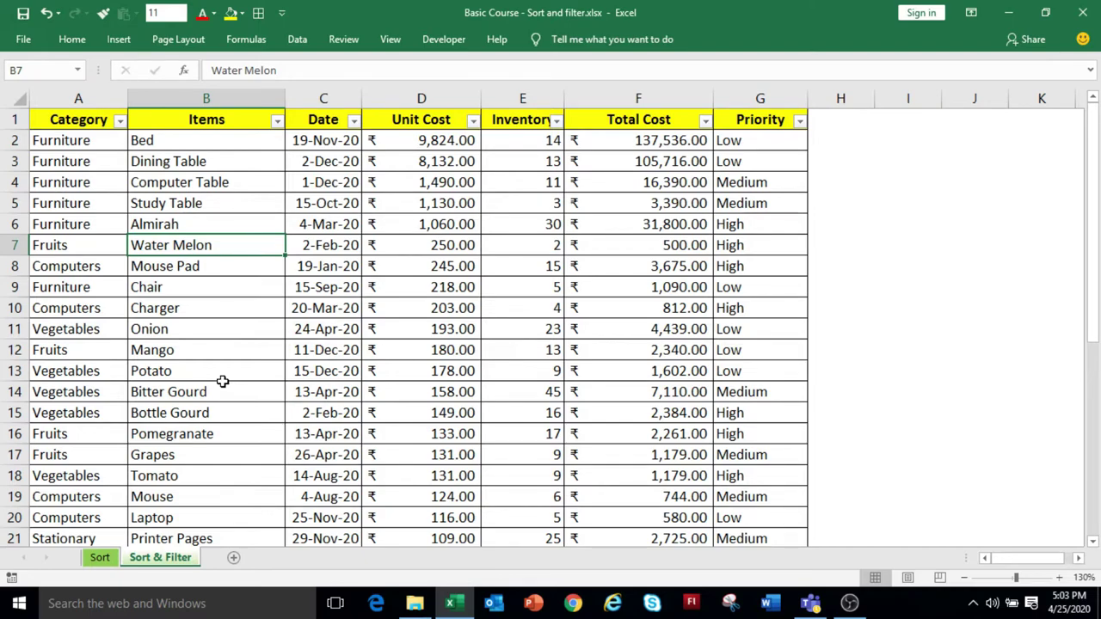
key(ctrl+shift+l)
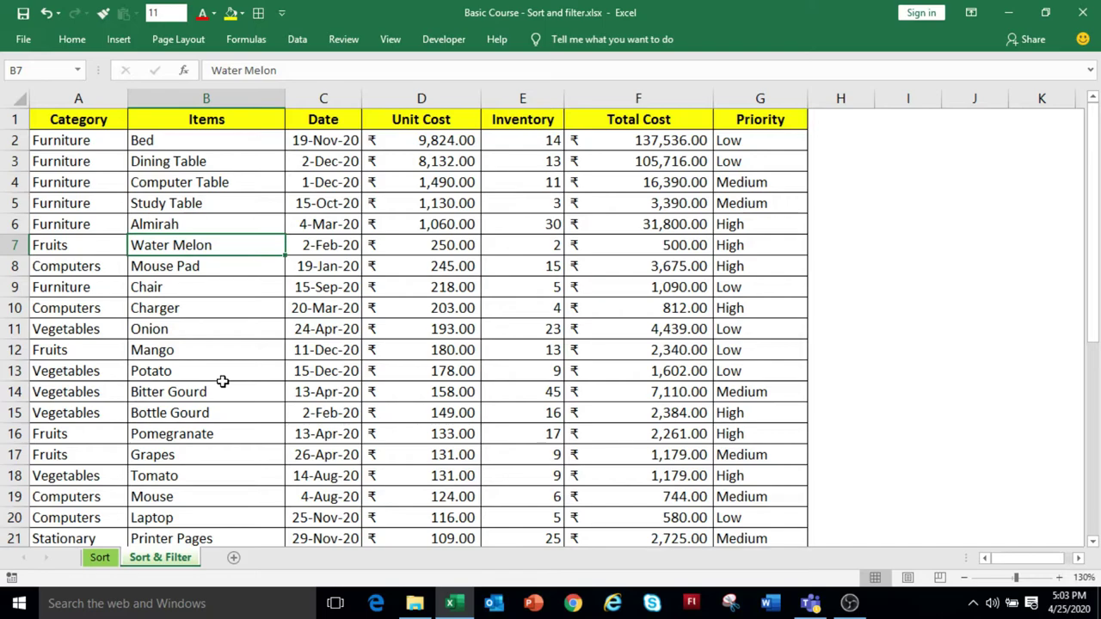
key(ctrl+shift+l)
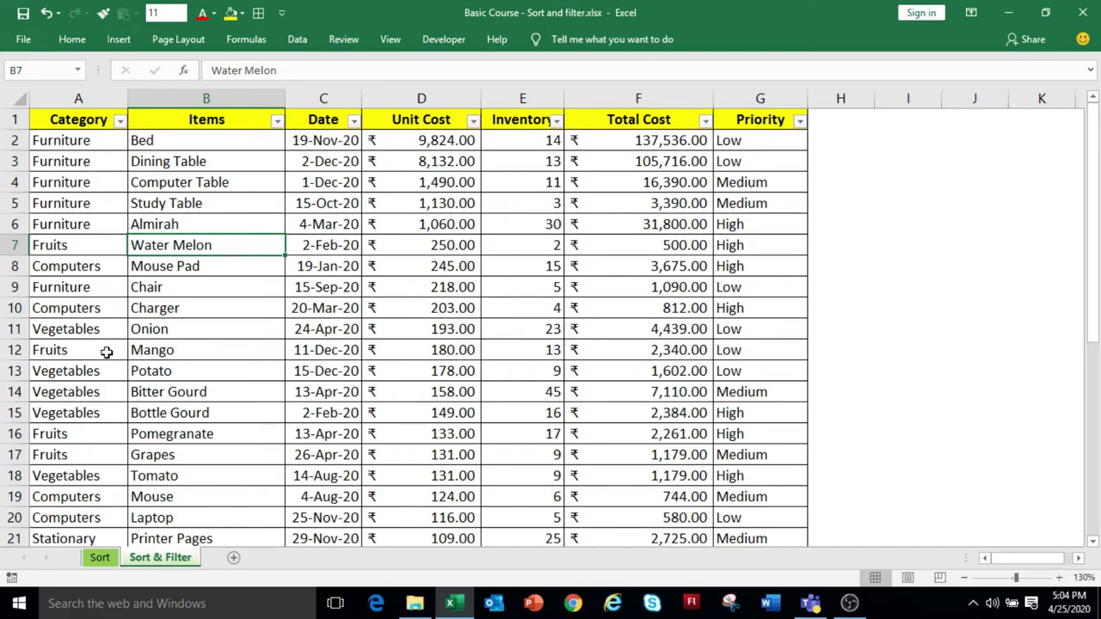
click(121, 127)
mouse_move(56, 239)
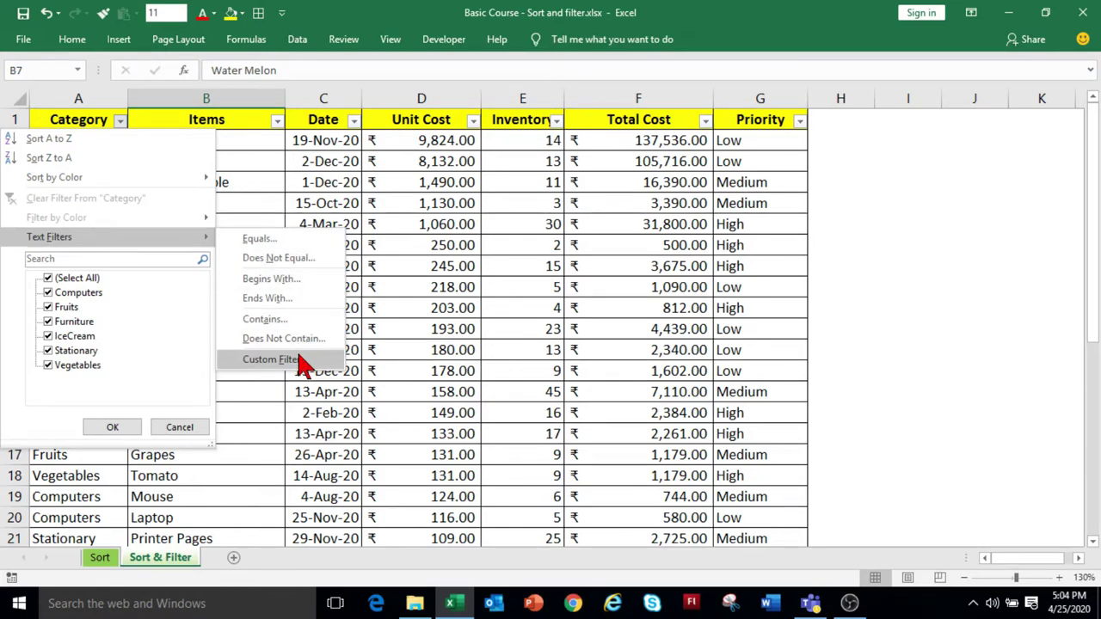
click(299, 291)
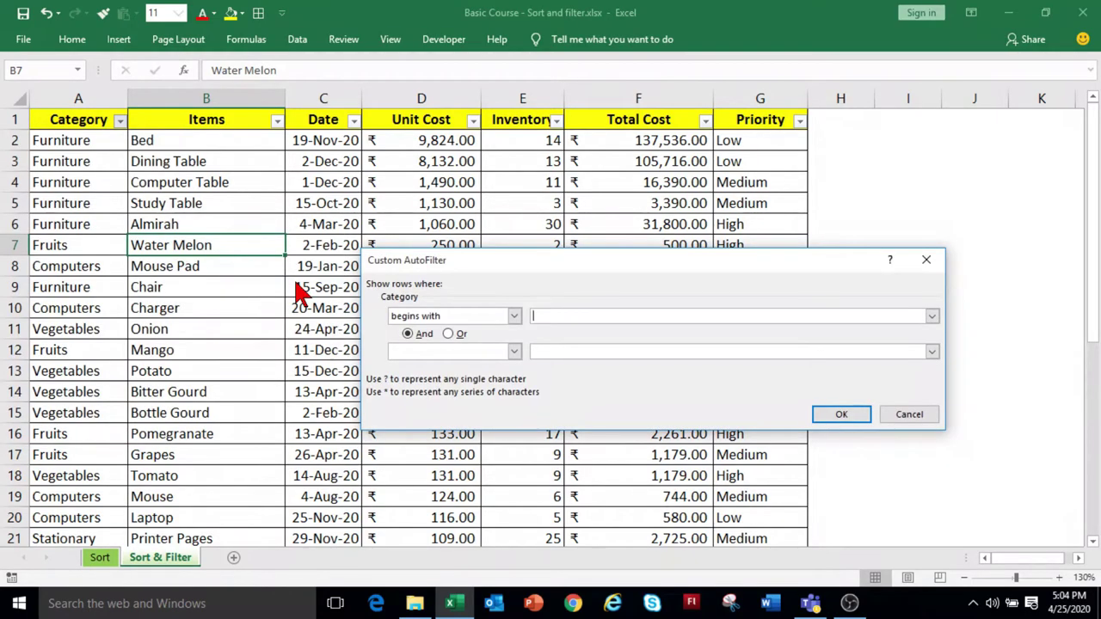
text(F)
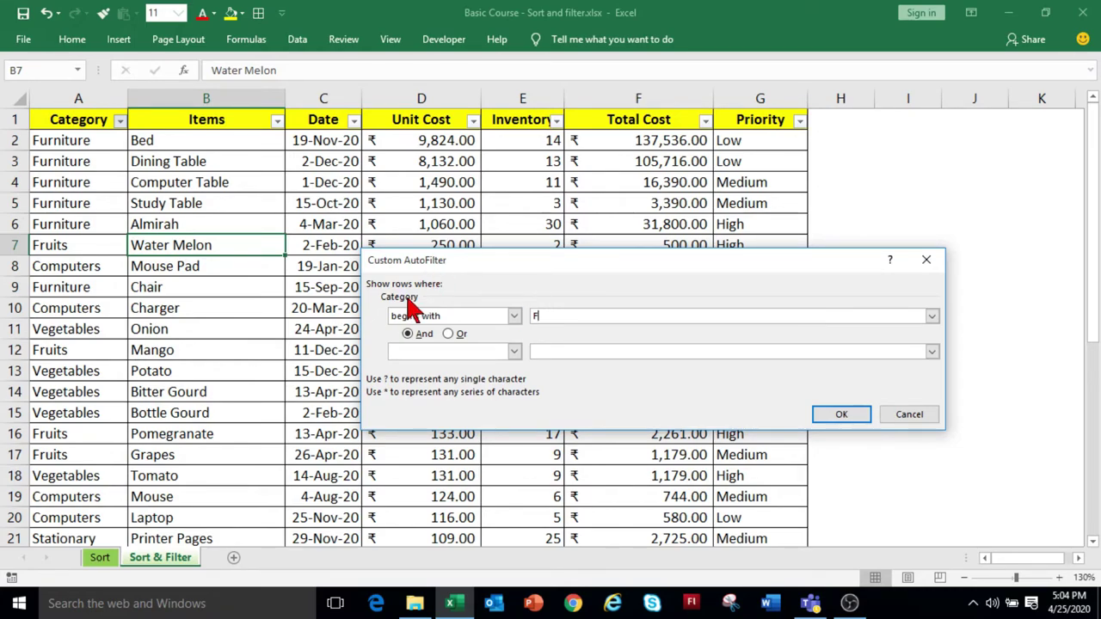
click(486, 319)
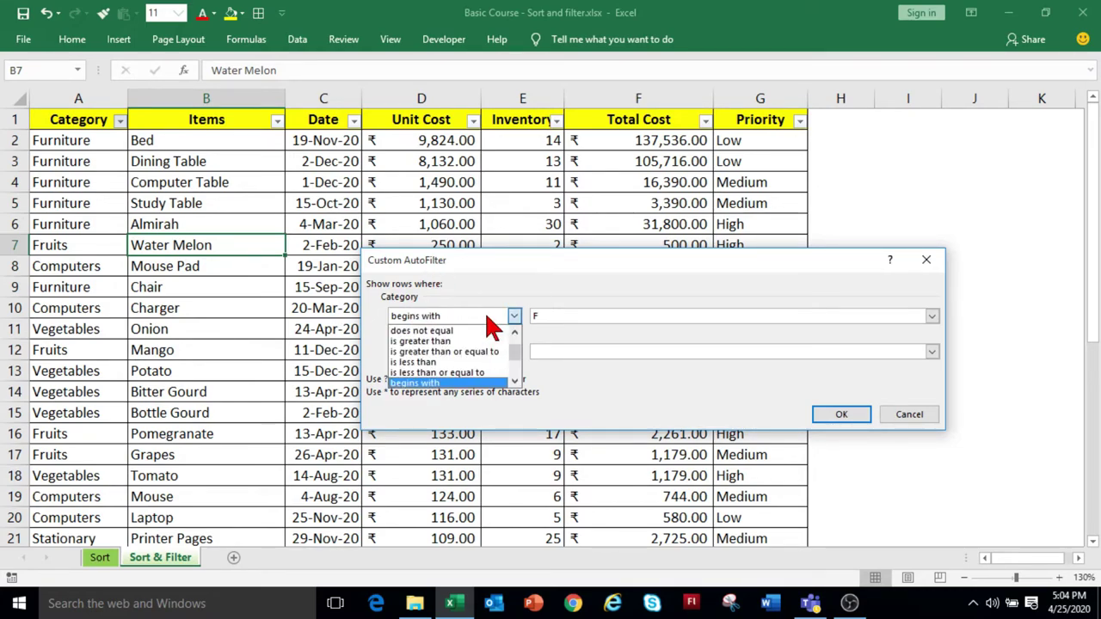
click(434, 383)
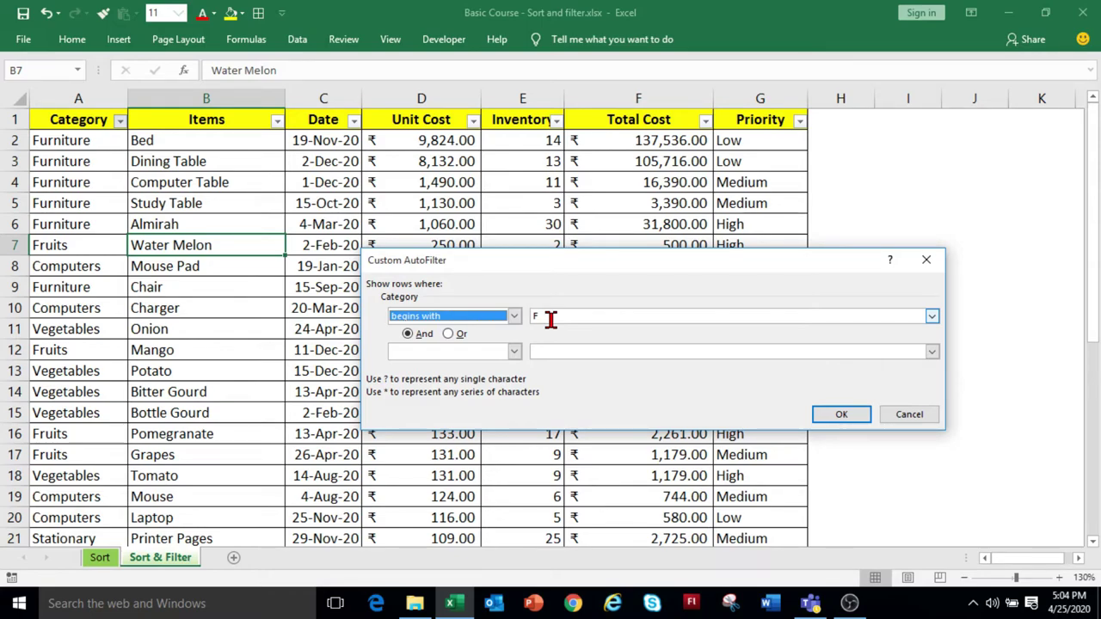
click(835, 418)
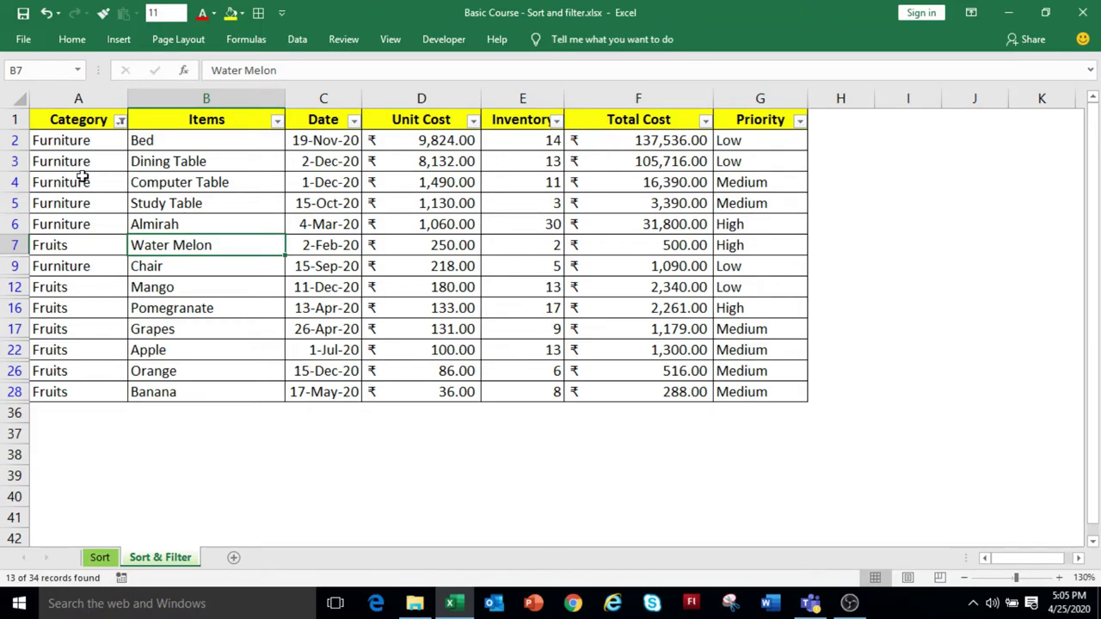
click(120, 121)
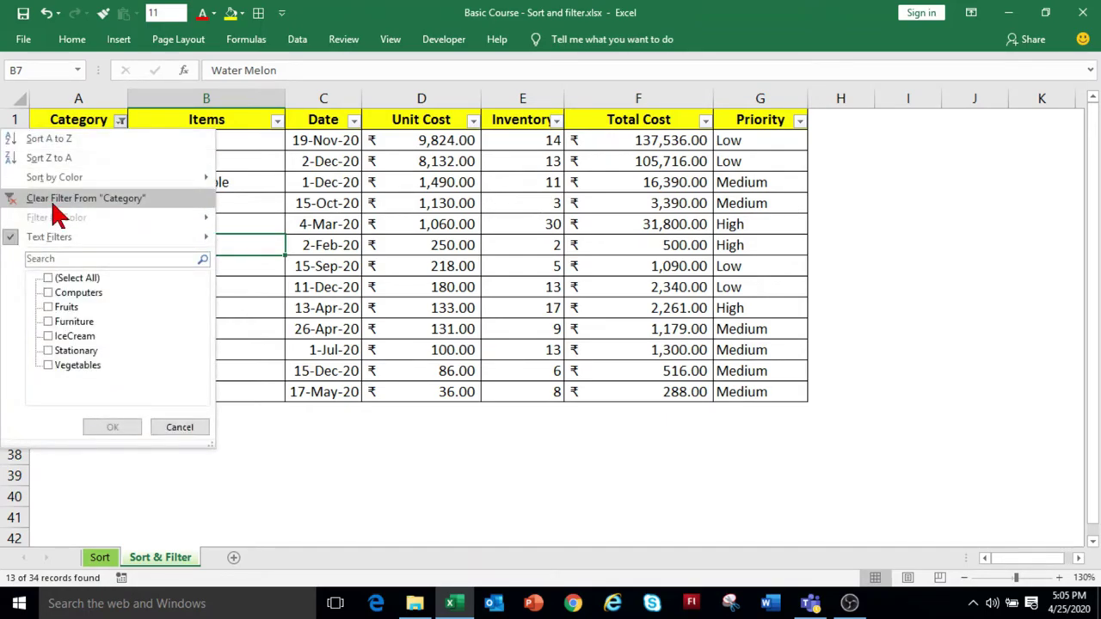
click(97, 200)
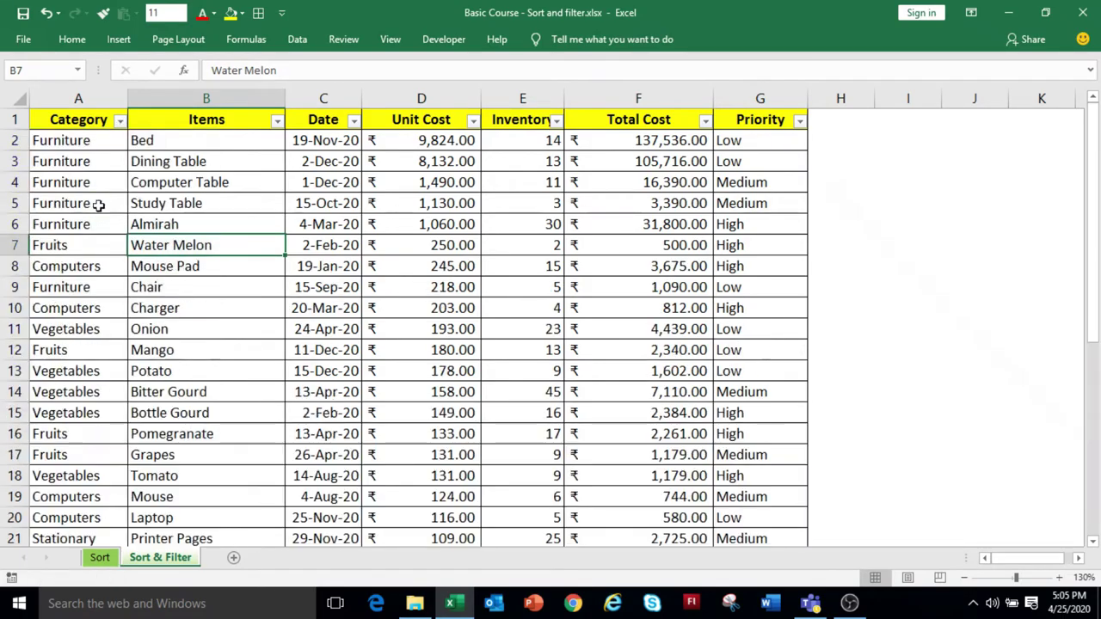
click(353, 121)
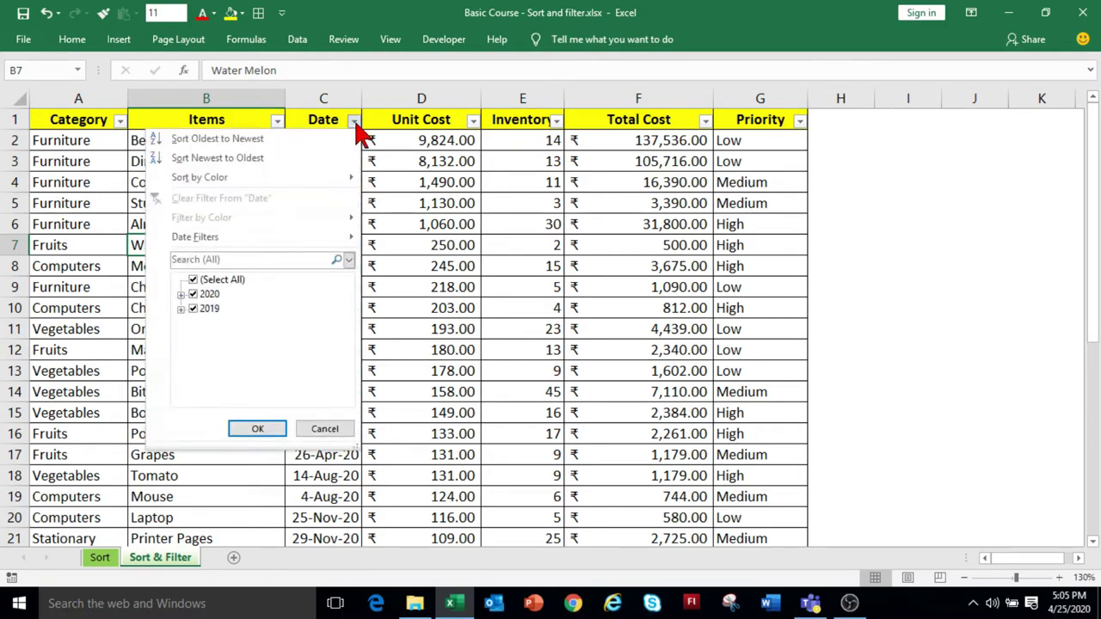
click(181, 294)
drag(346, 326, 347, 363)
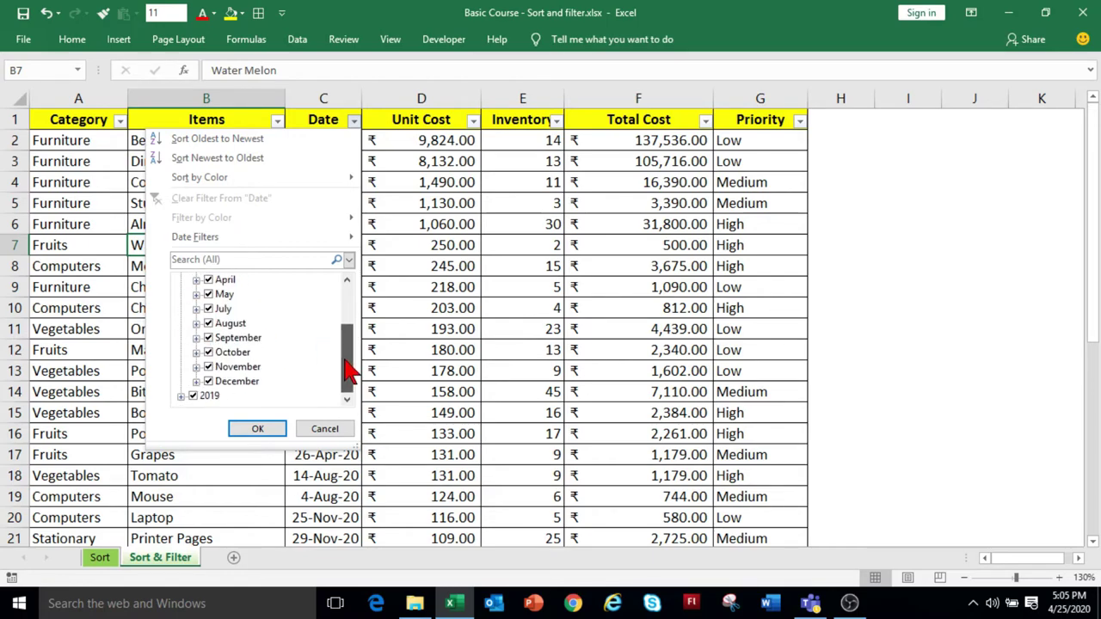
click(180, 395)
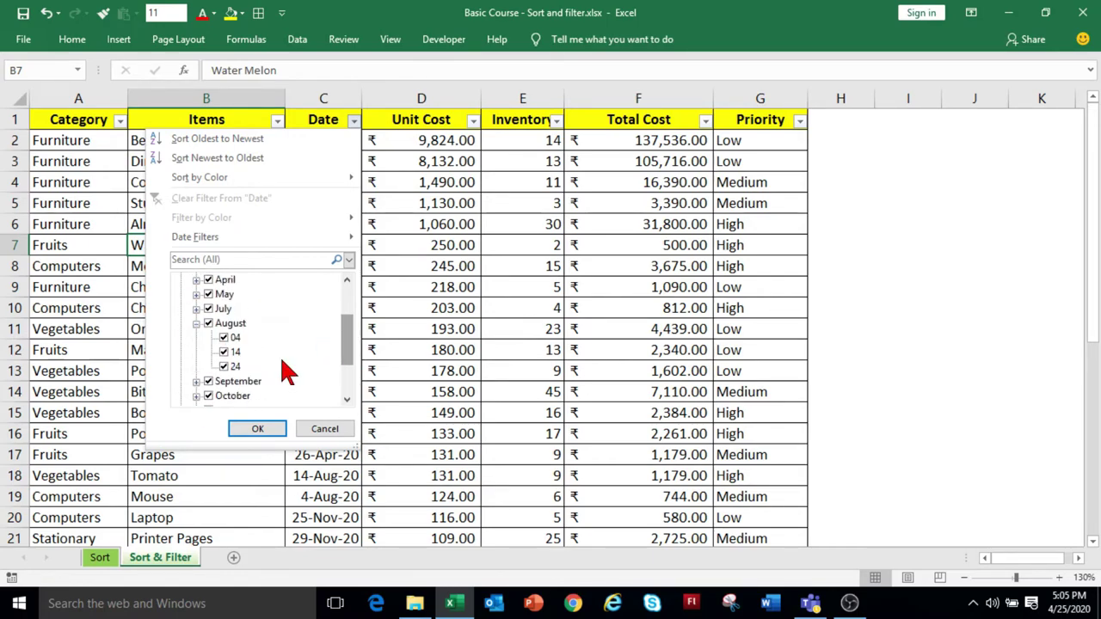
drag(347, 356, 347, 297)
mouse_move(223, 236)
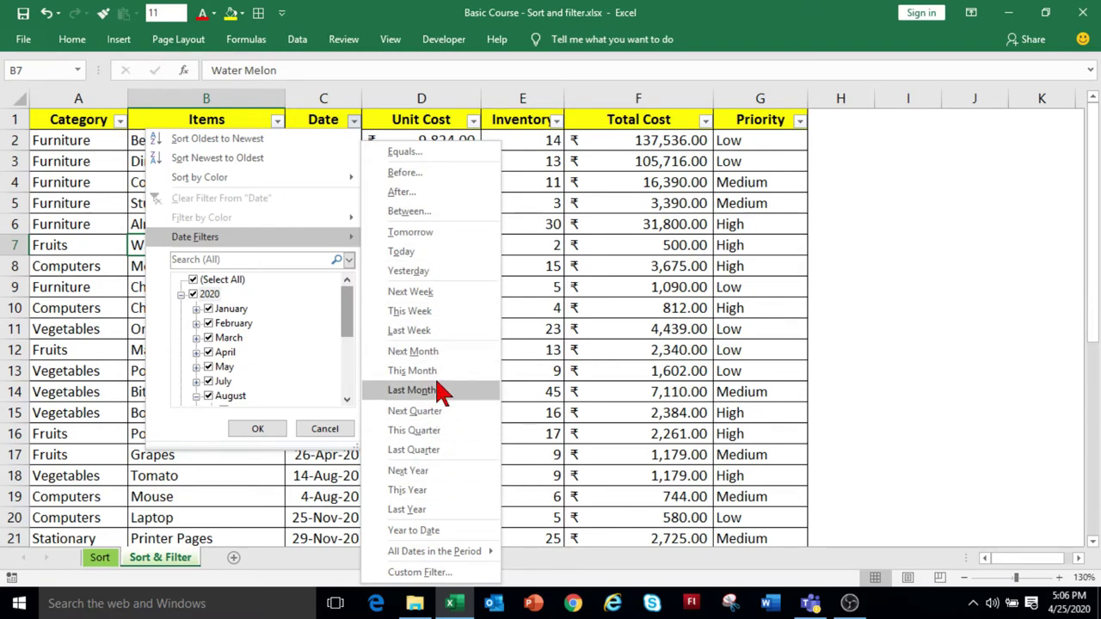
click(436, 311)
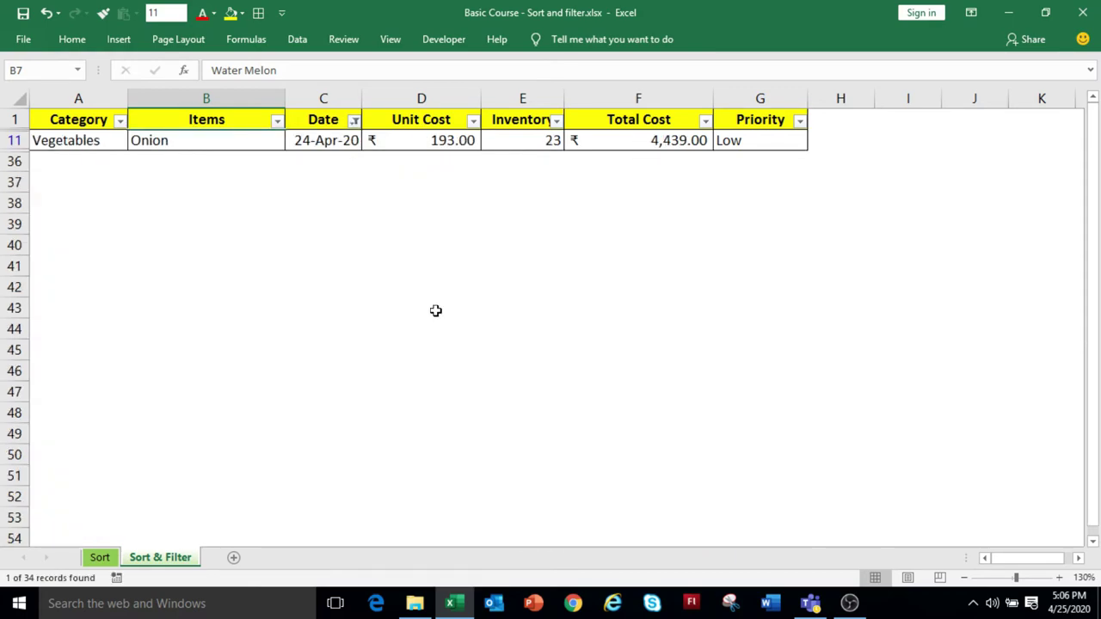
key(ctrl+z)
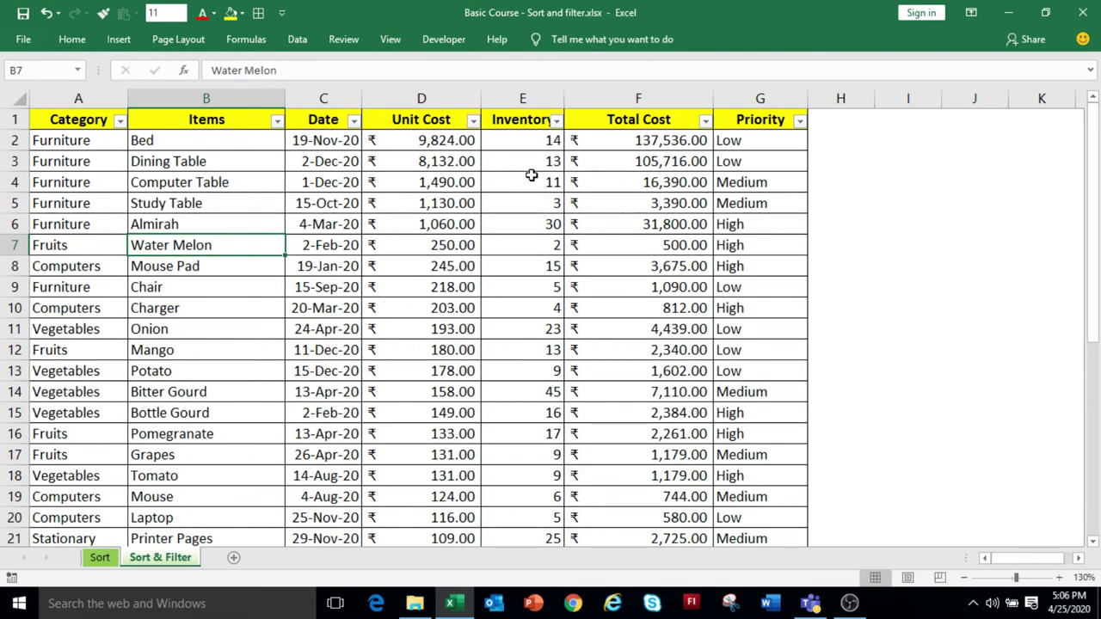
Apply an Inventory number filter of less than 5, leaving 5 of 34 records
click(525, 223)
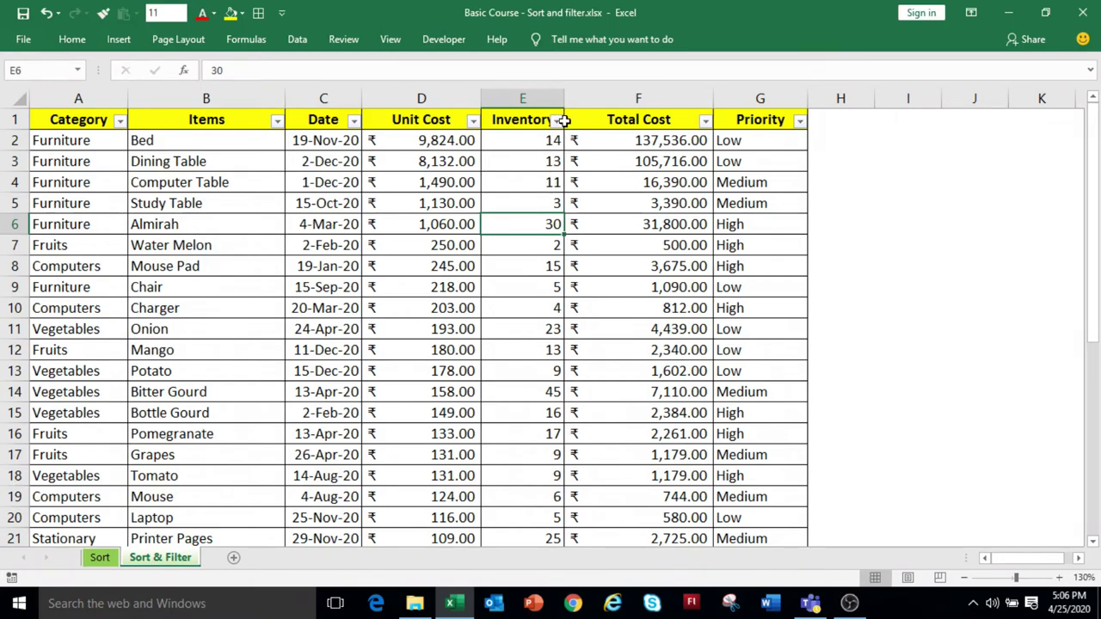
click(558, 121)
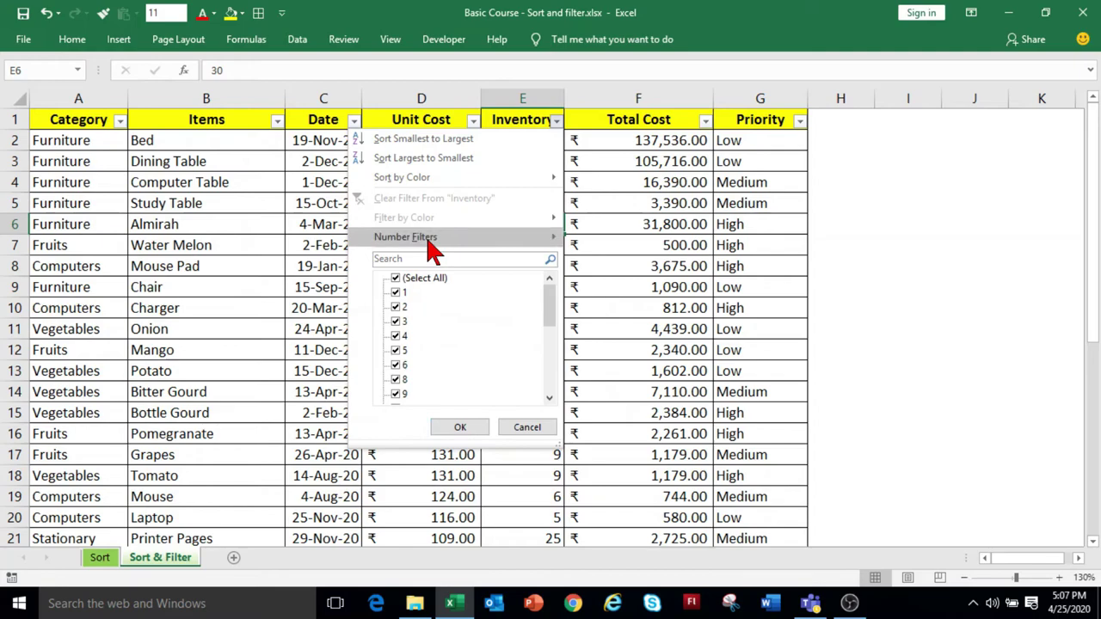
mouse_move(433, 245)
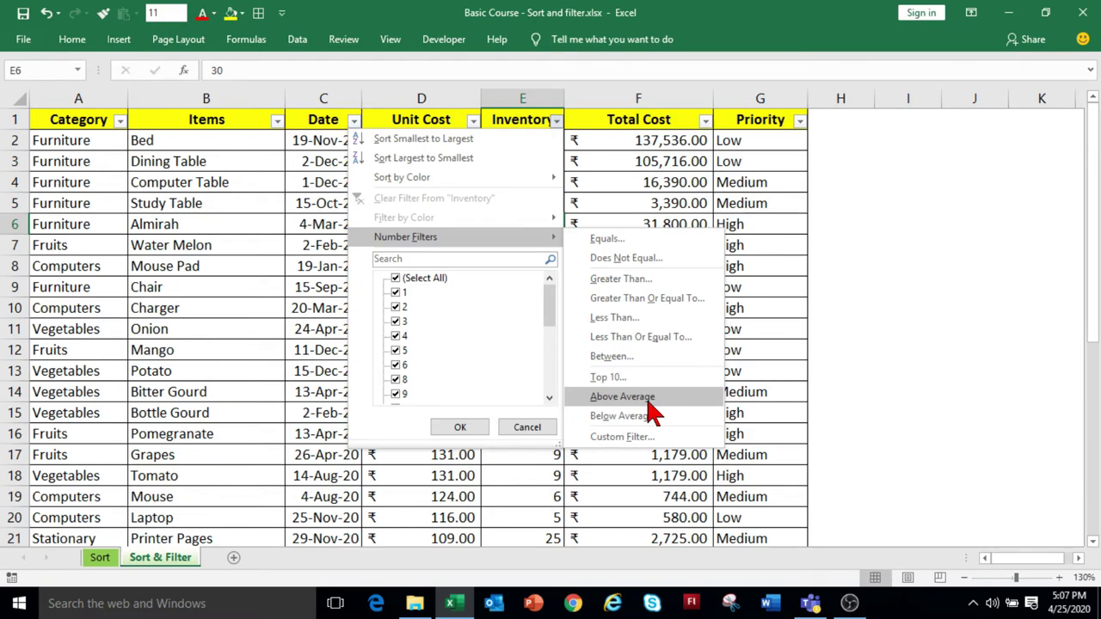
click(637, 318)
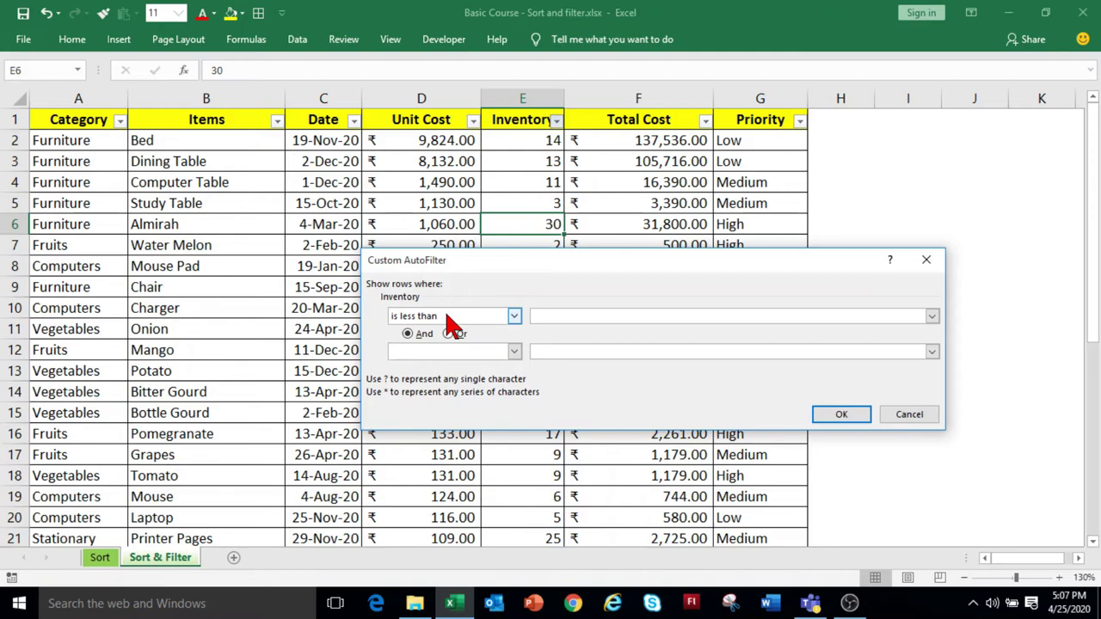
click(516, 318)
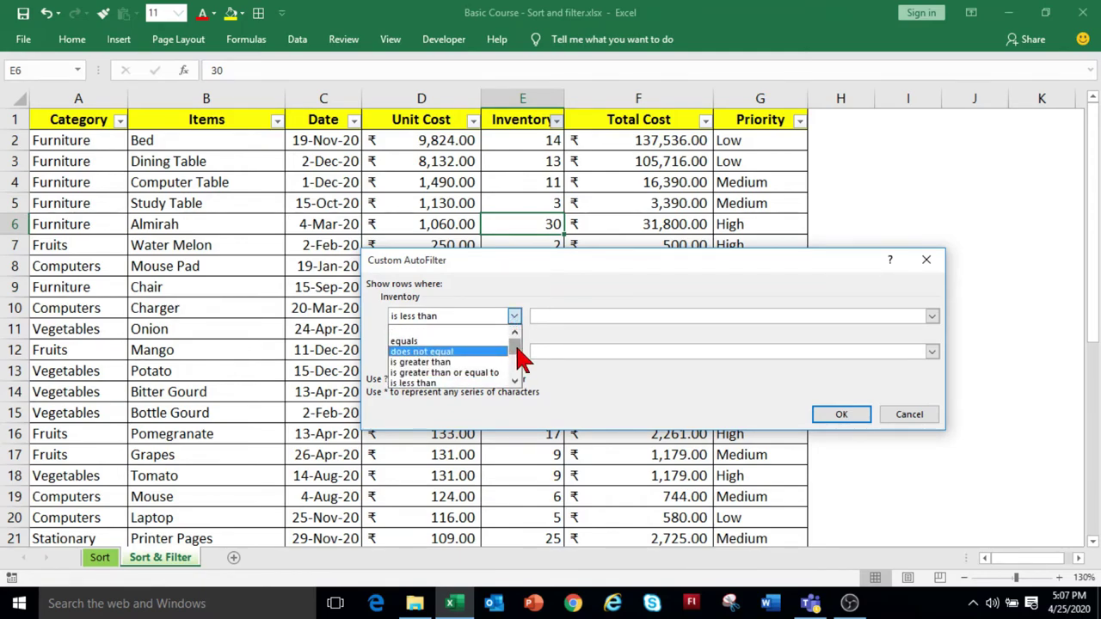
click(590, 393)
click(542, 316)
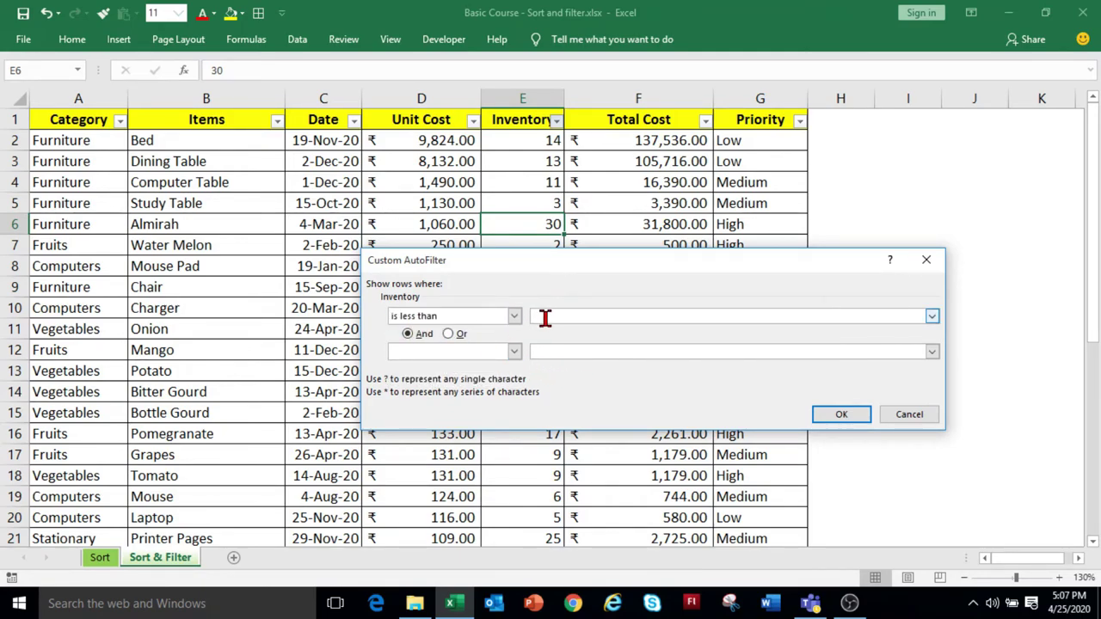
text(5)
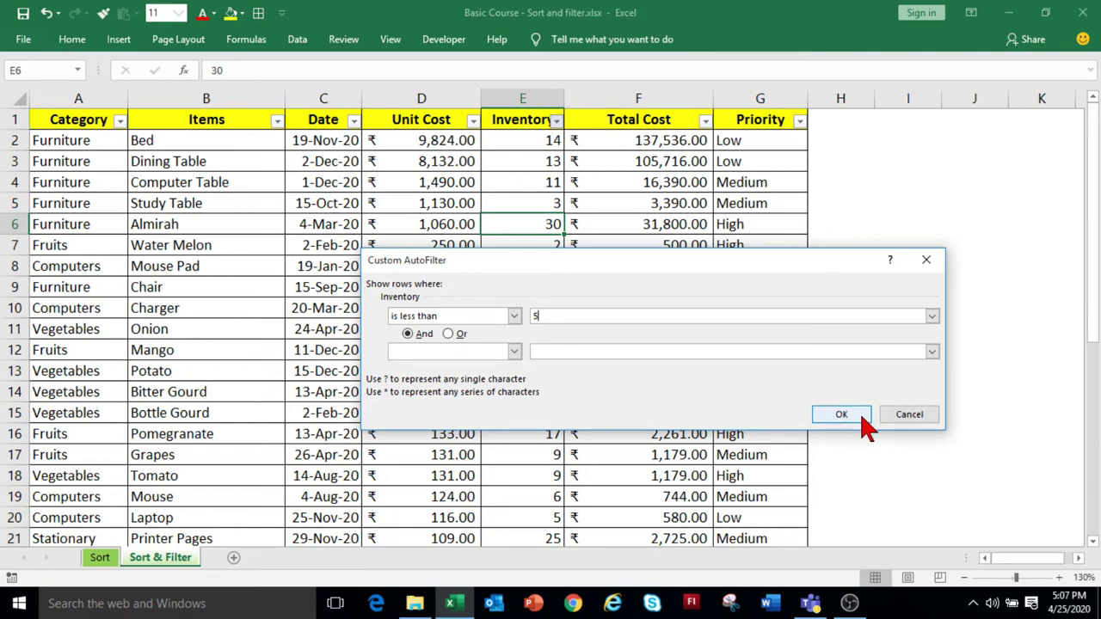
click(862, 419)
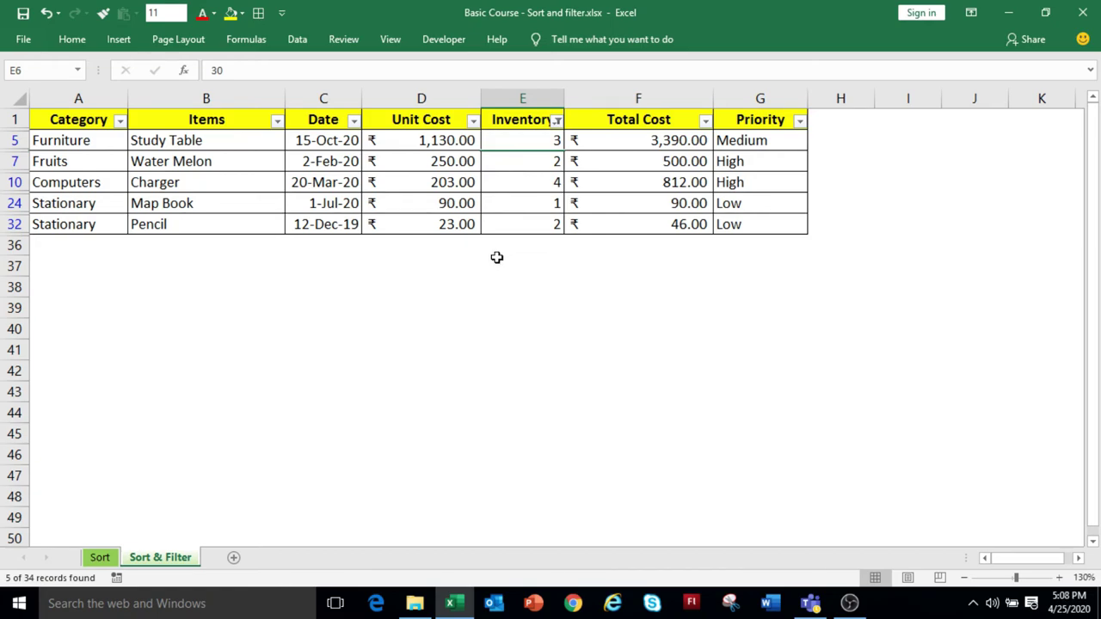
Restrict the Category filter to Stationary only, leaving Map Book and Pencil
click(121, 121)
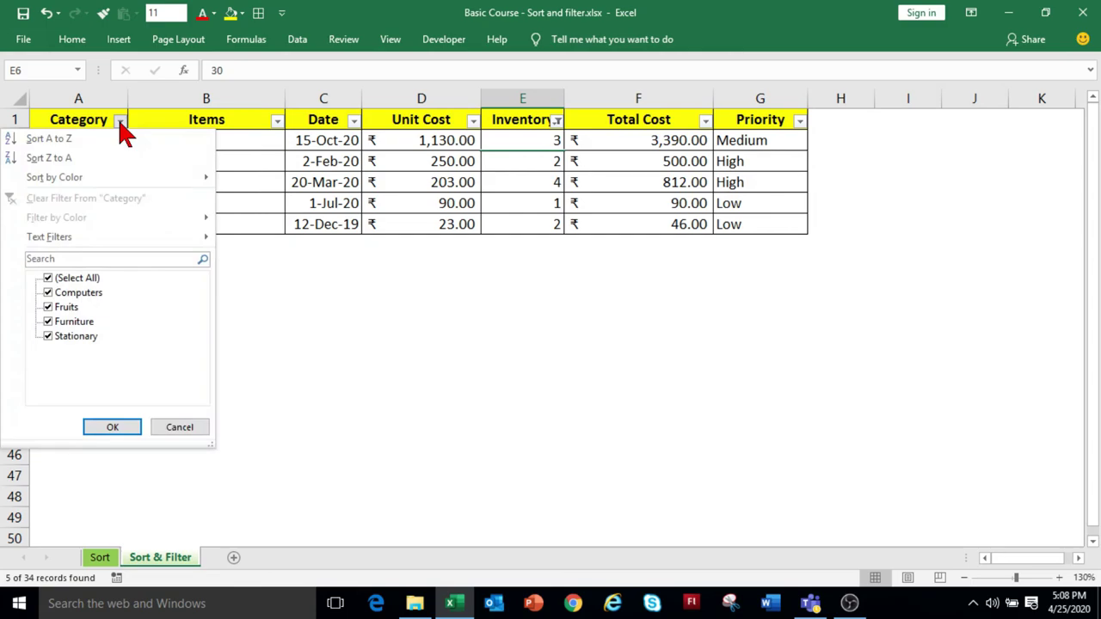
click(48, 279)
click(49, 337)
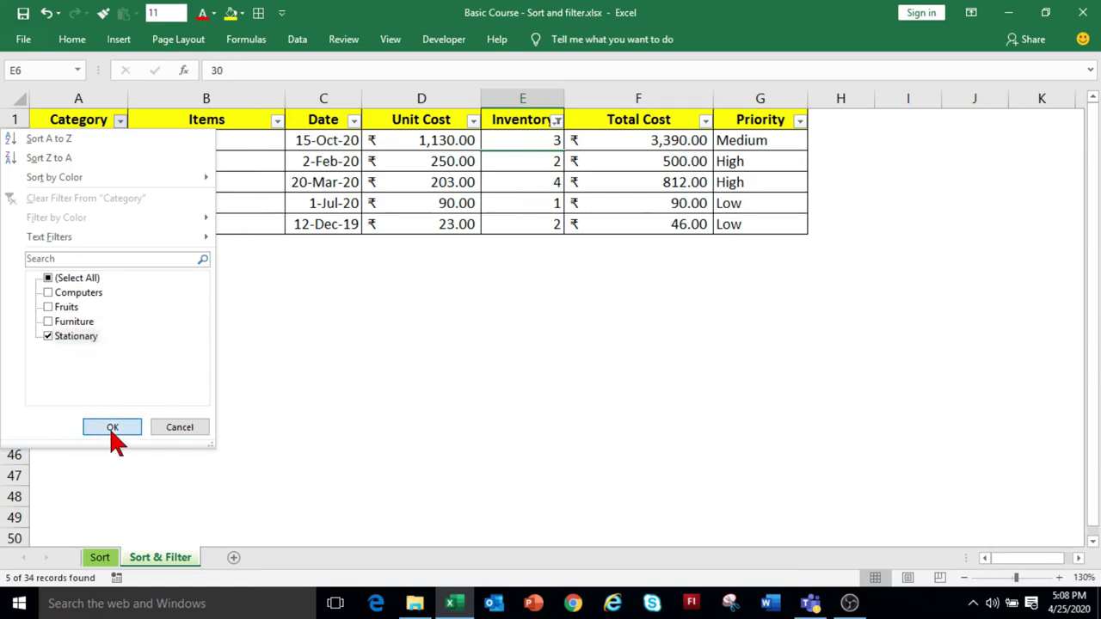
click(110, 428)
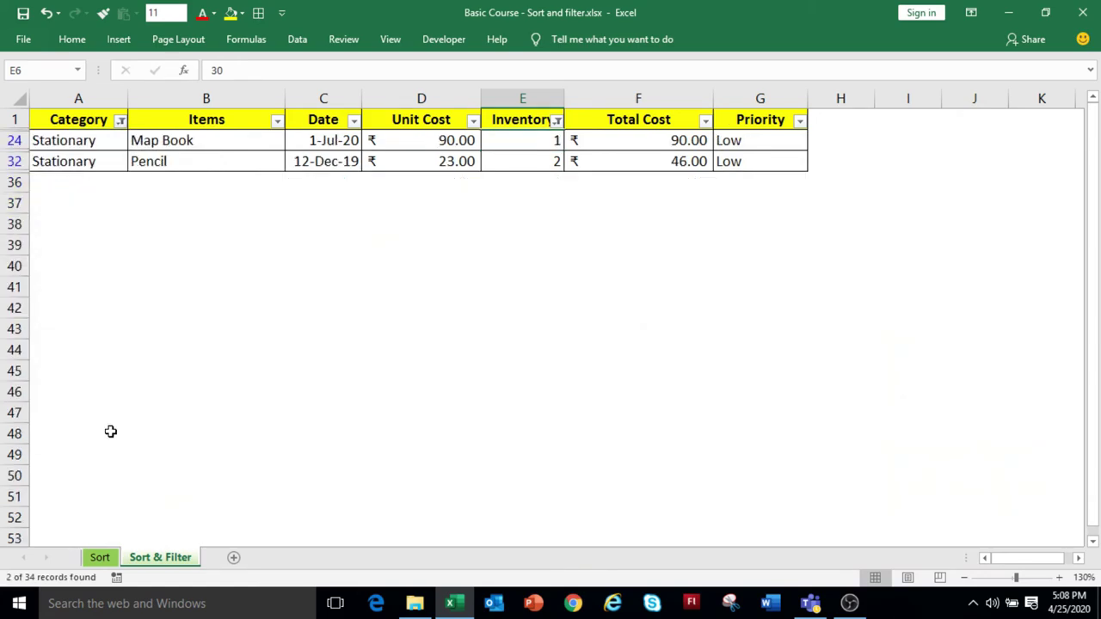